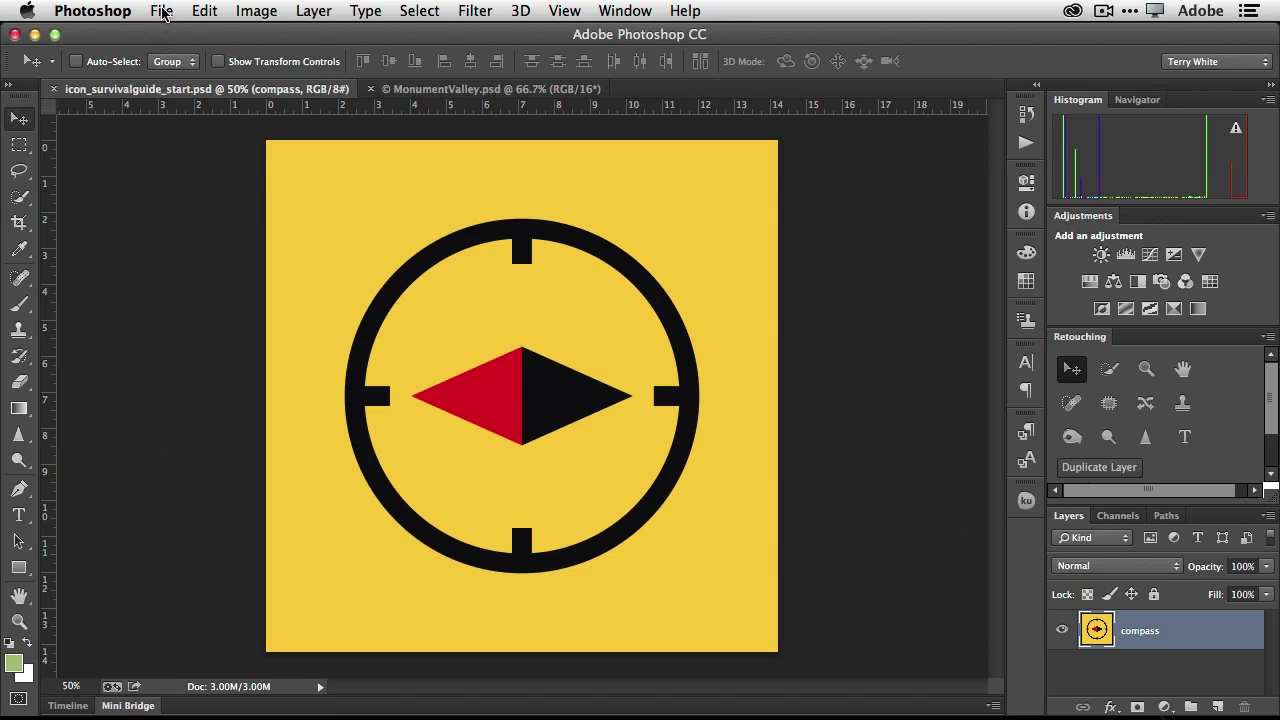
Step: Turn on File > Generate > Image Assets and hide the rulers
left_click(162, 12)
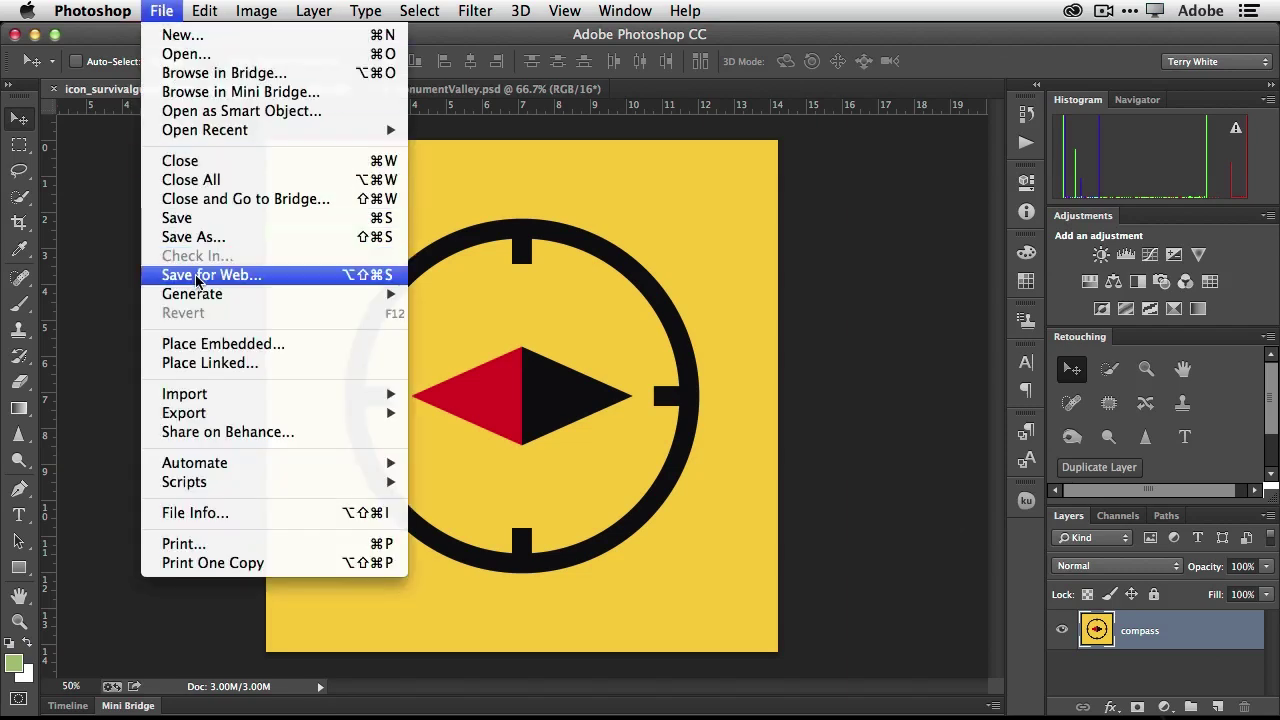
mouse_move(199, 297)
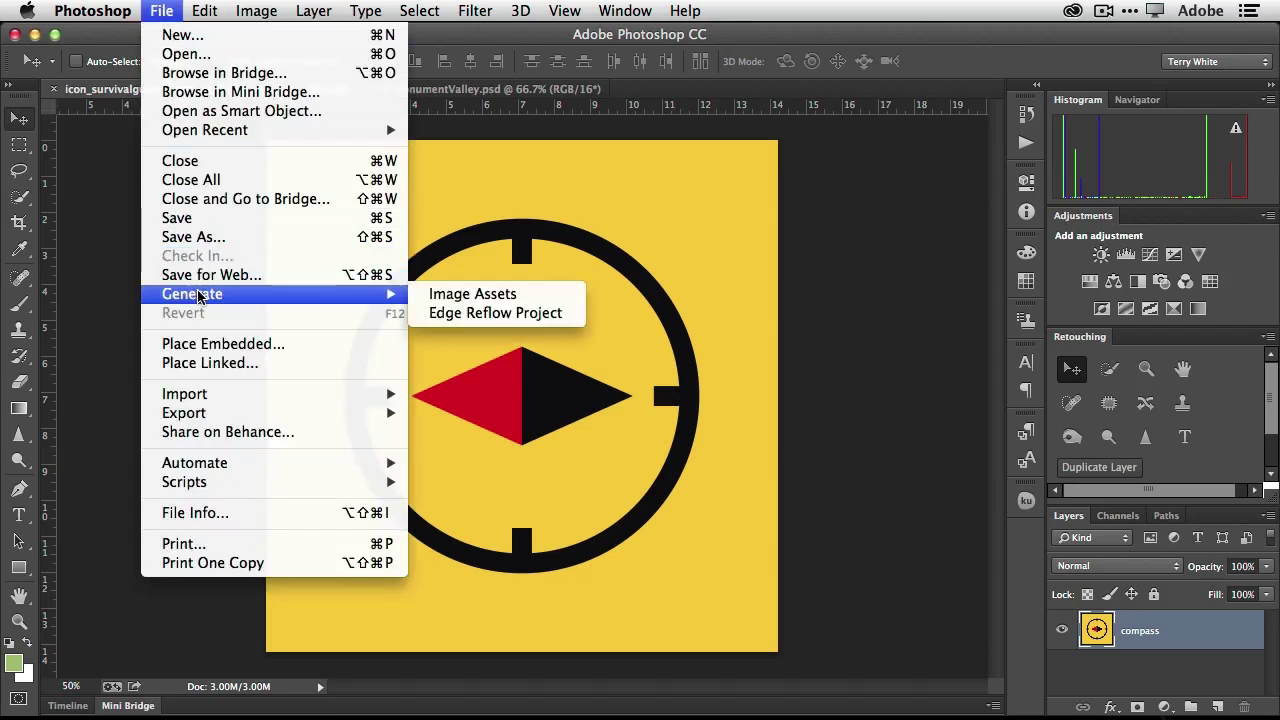
left_click(509, 296)
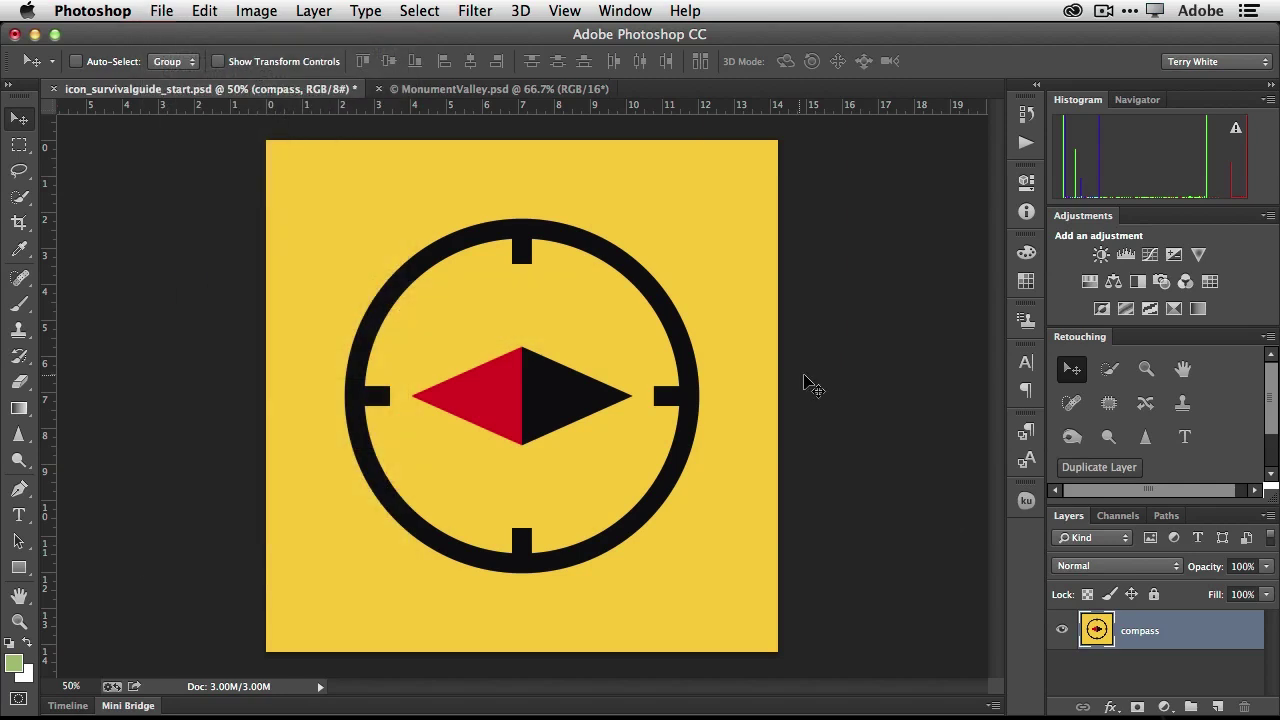
key("super+r")
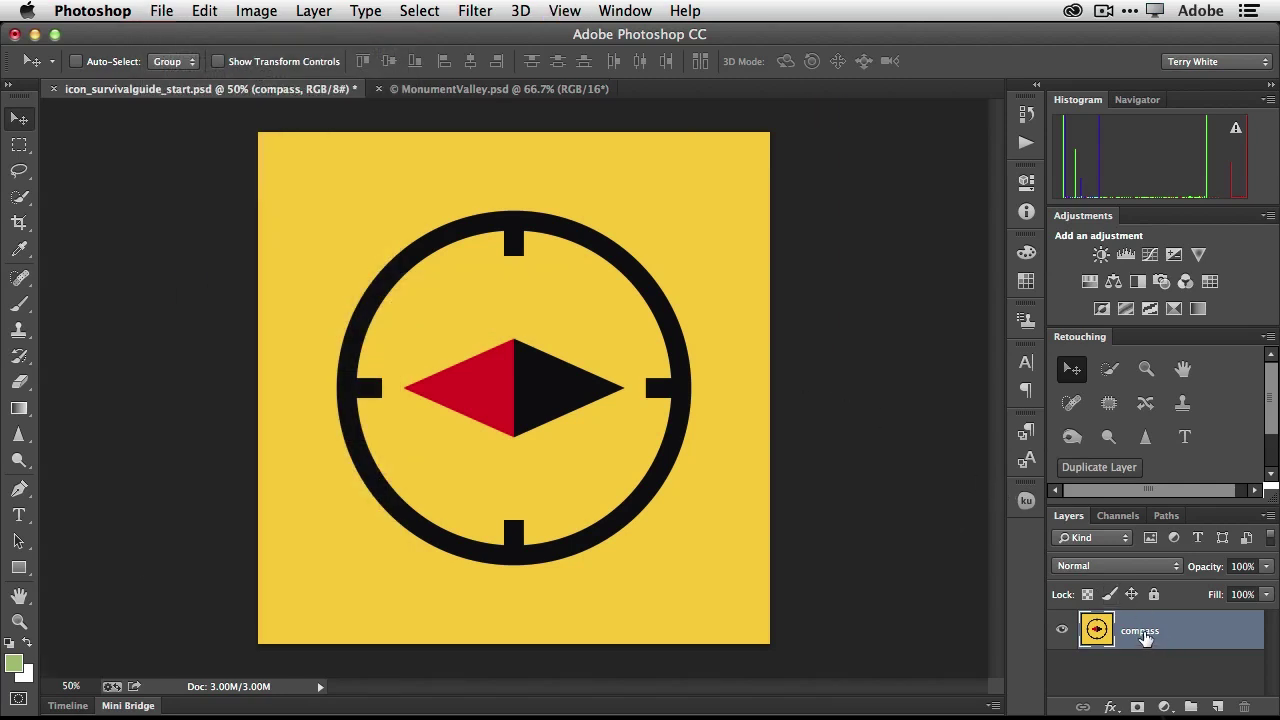
Step: Rename the compass layer to compass.png
double_click(1144, 633)
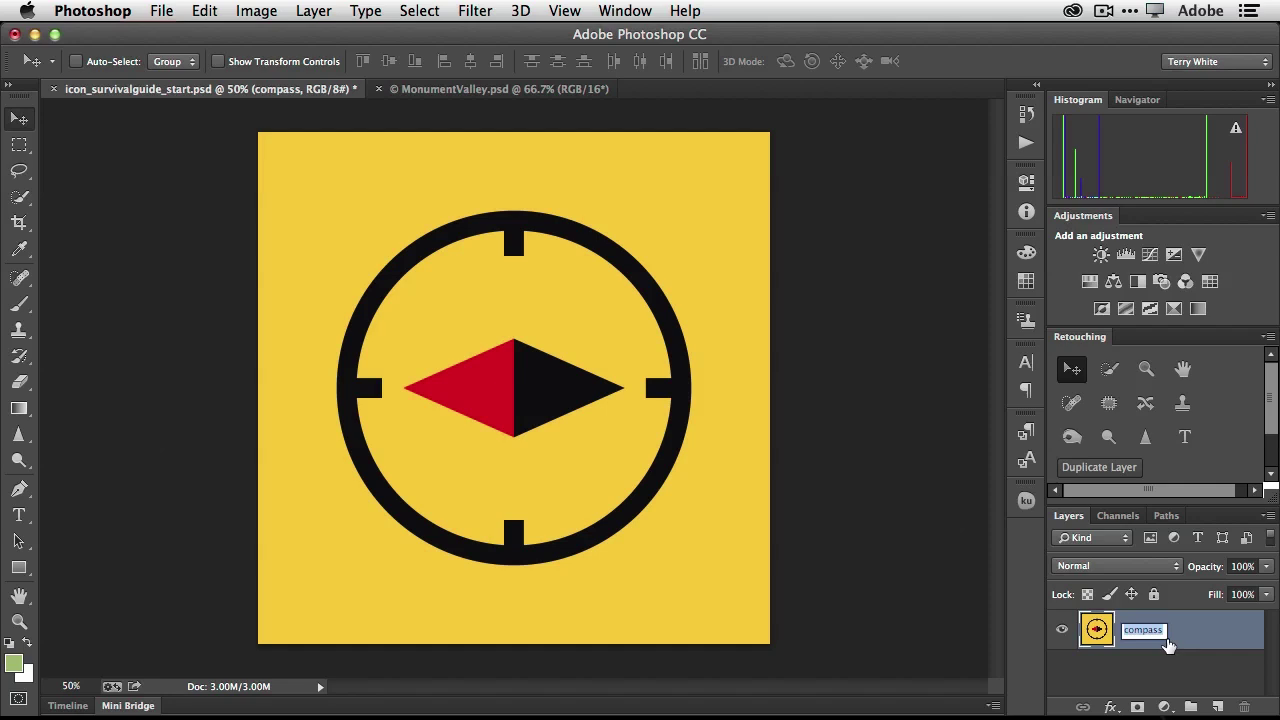
key("Right")
type(".png")
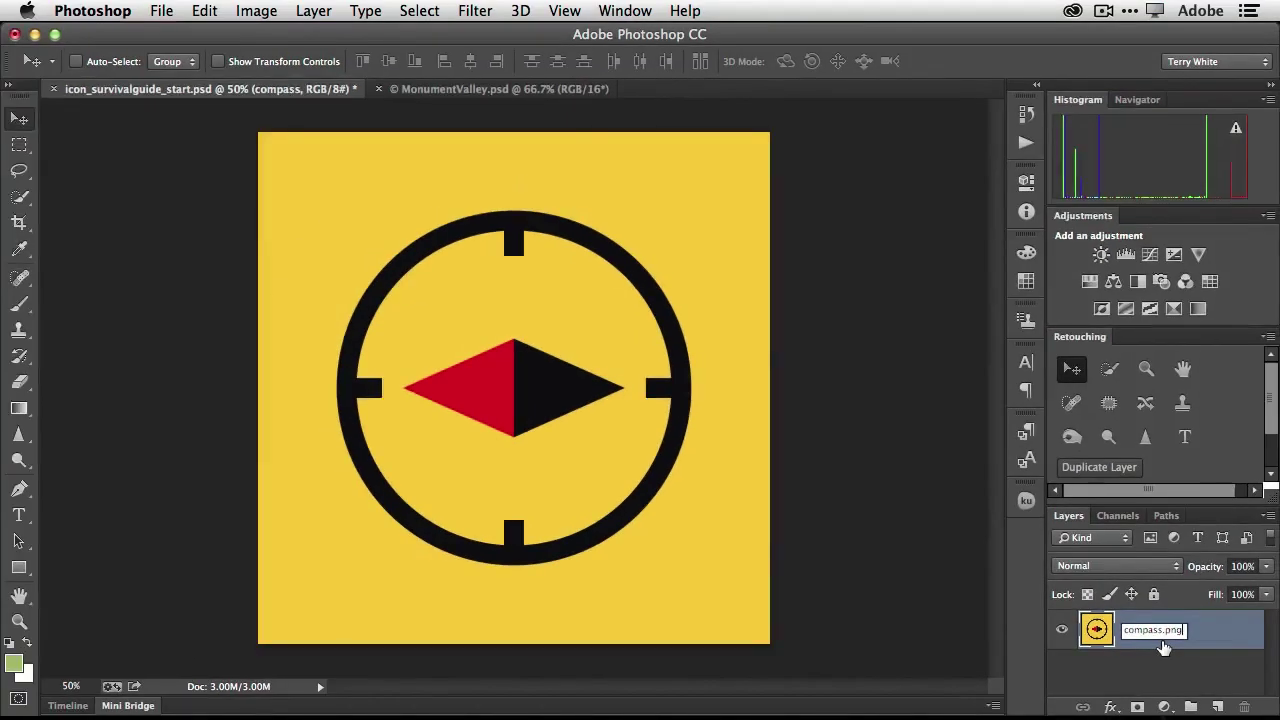
key("Return")
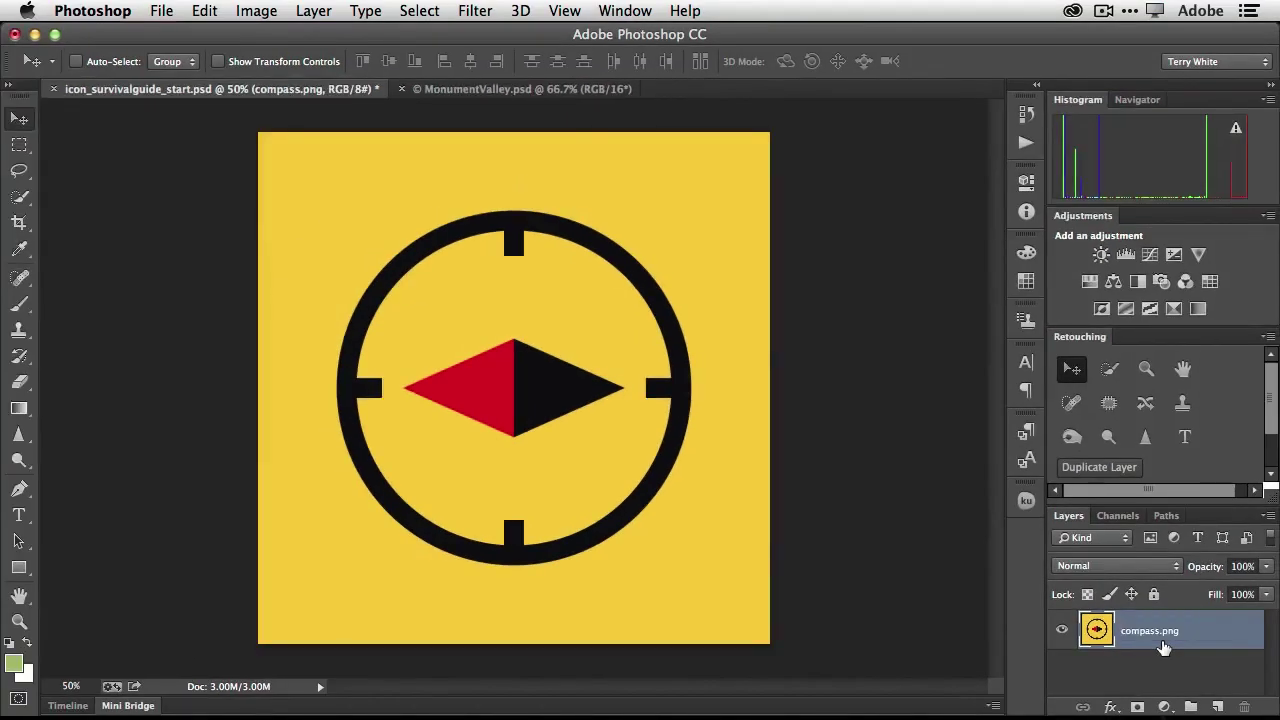
Step: Check the start-assets folder in Finder for the generated compass.png, then return to Photoshop
key("super+Tab")
key("super+Tab")
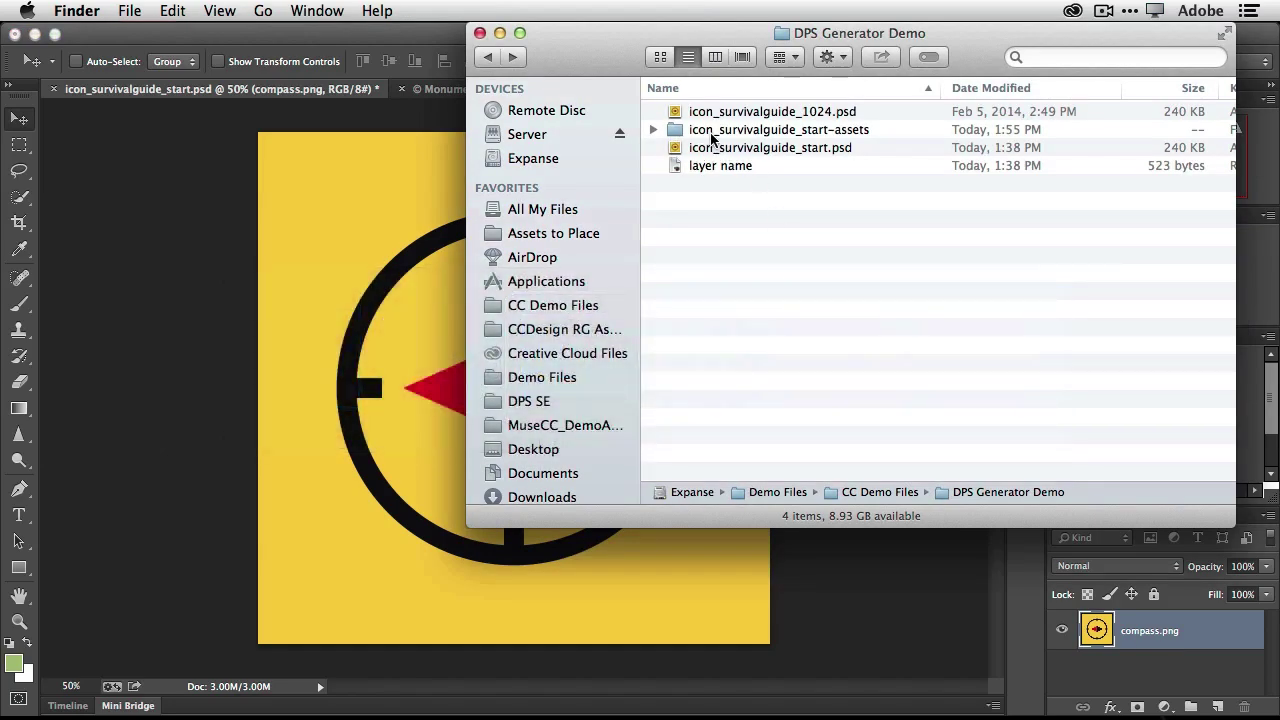
left_click(653, 130)
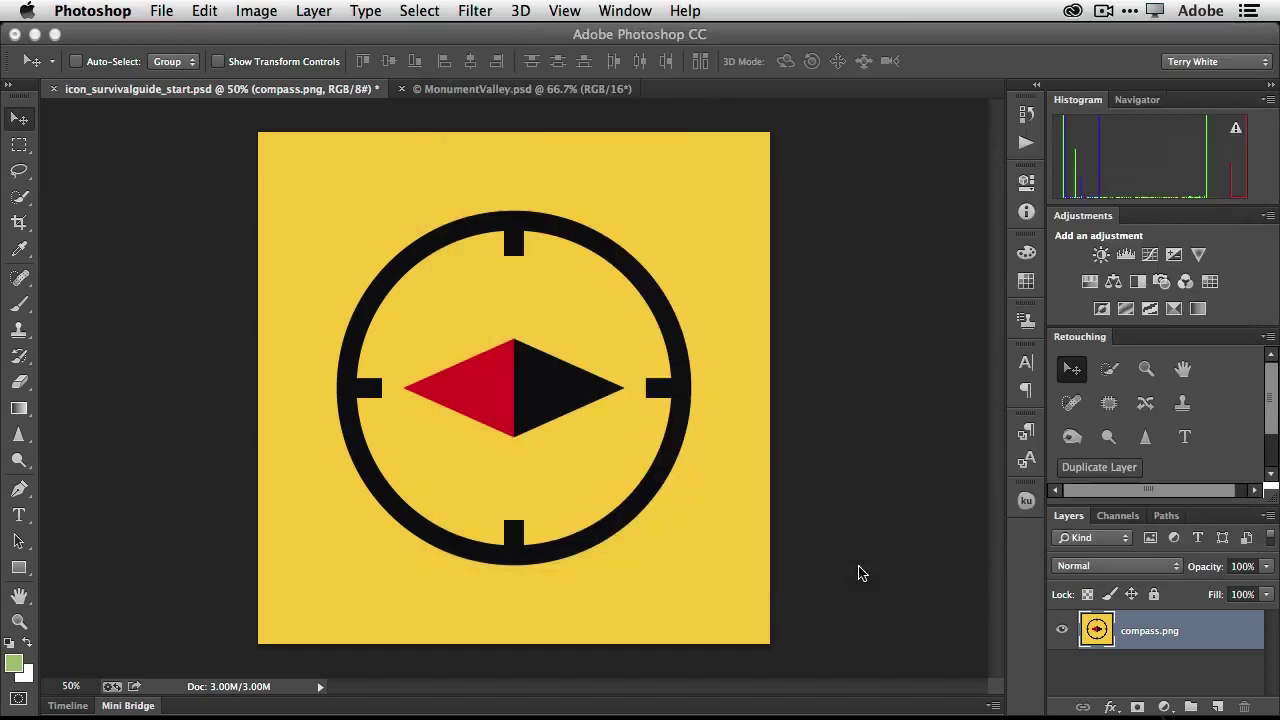
left_click(860, 572)
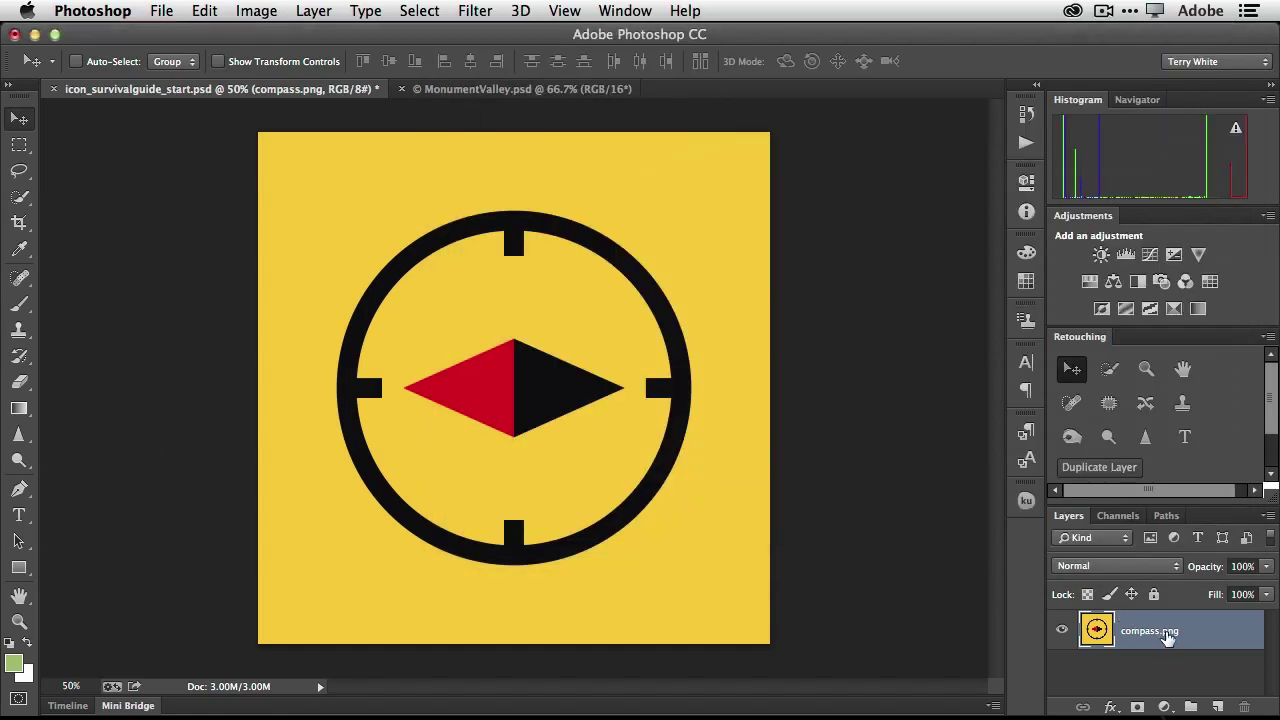
Step: Append ', 512x512 512comp.png' to the compass.png layer name, then check Finder for 512comp.png
double_click(1162, 634)
left_click(1183, 629)
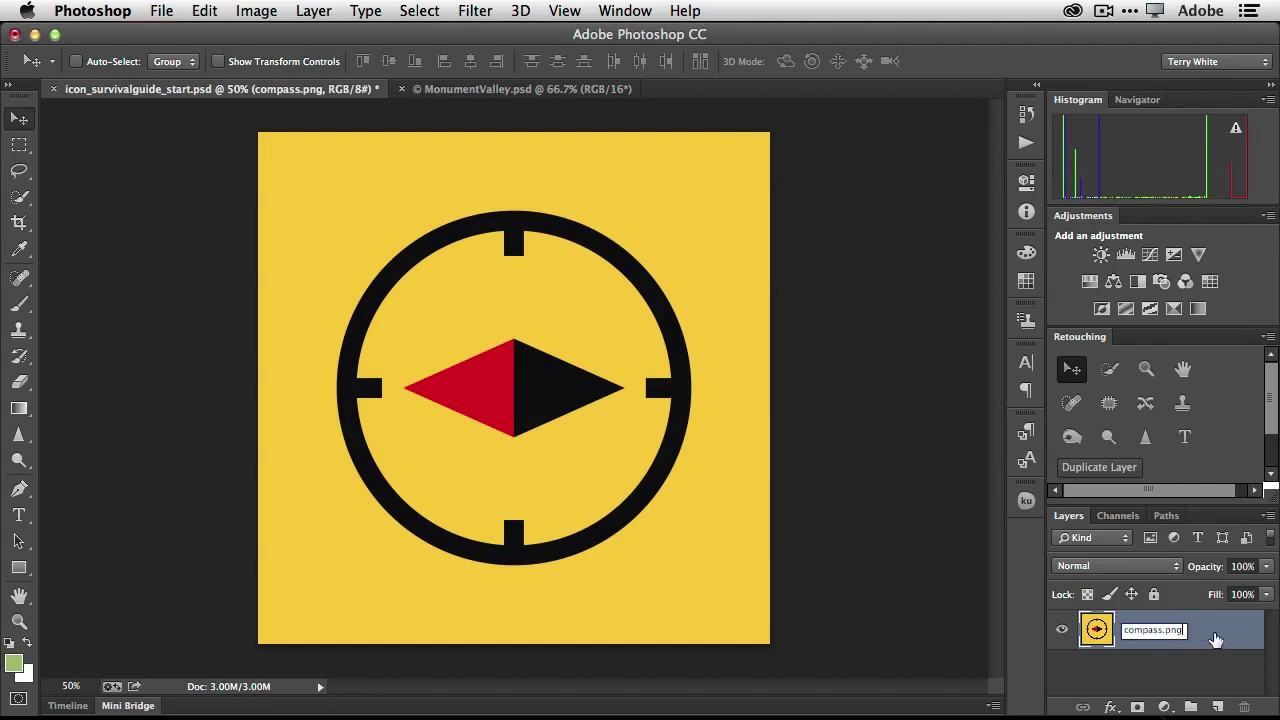
type(", 512x512")
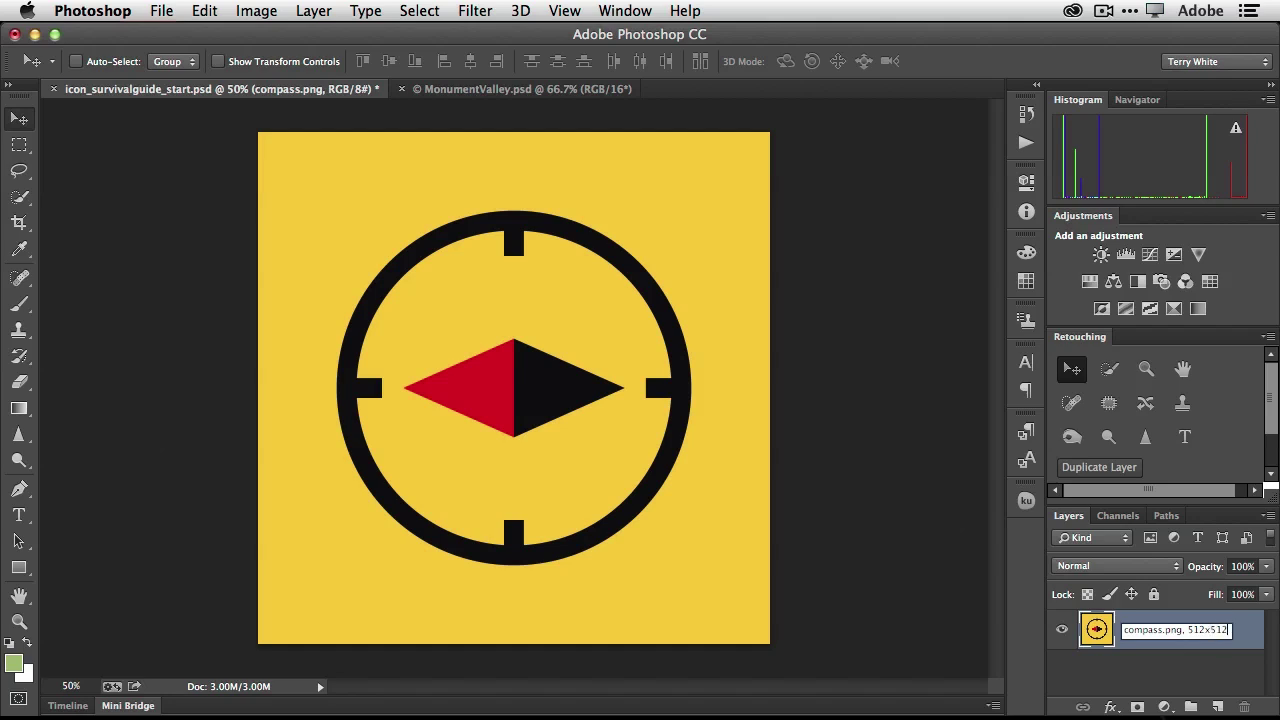
type(" 512comp.")
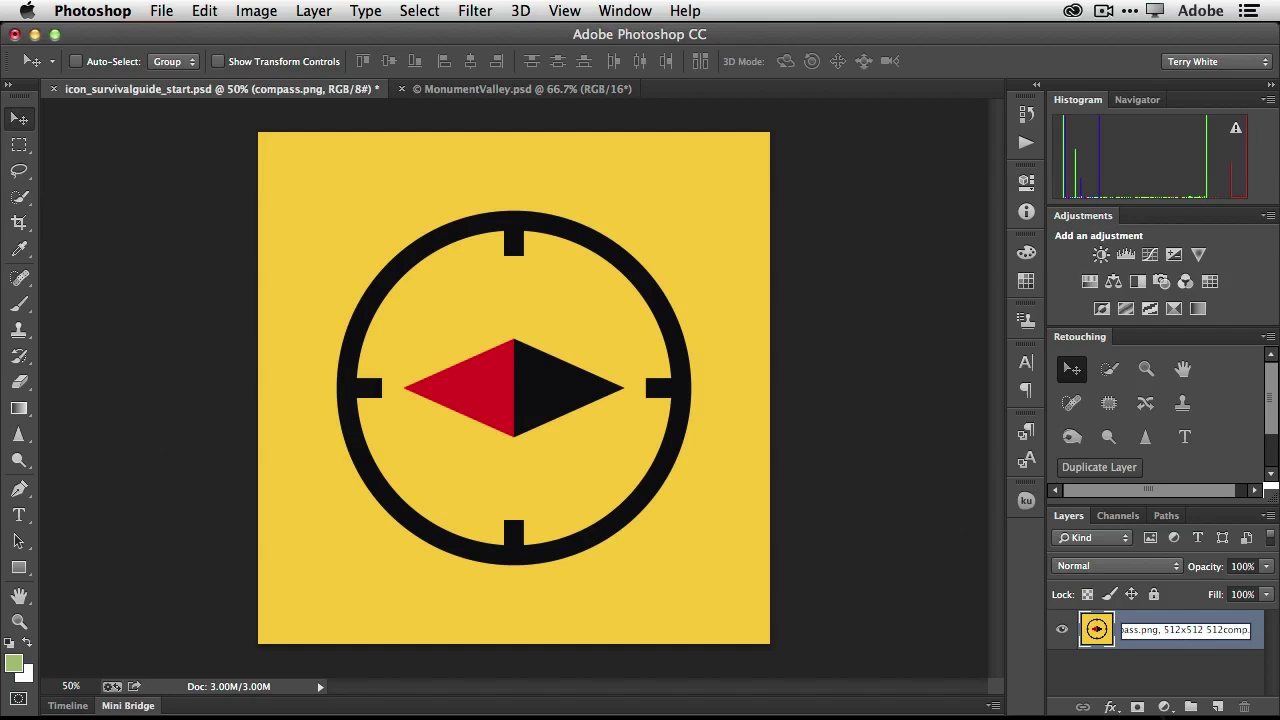
type("png")
key("Return")
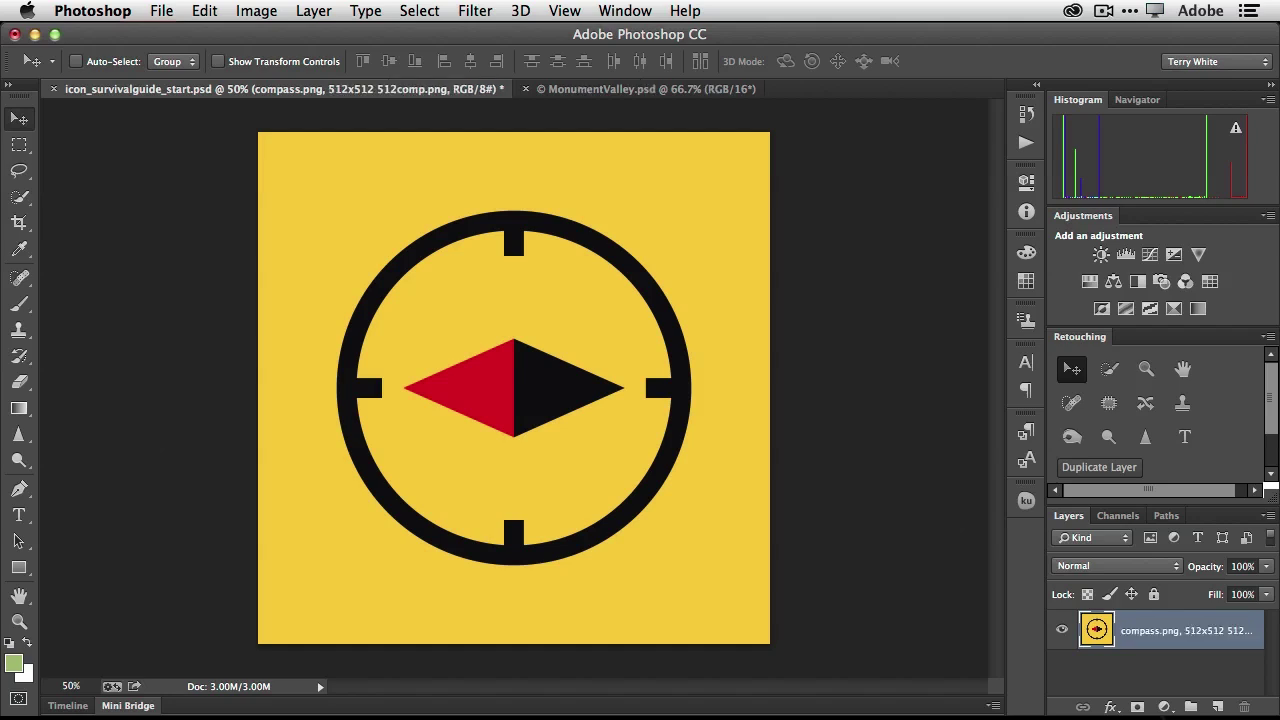
key("super+Tab")
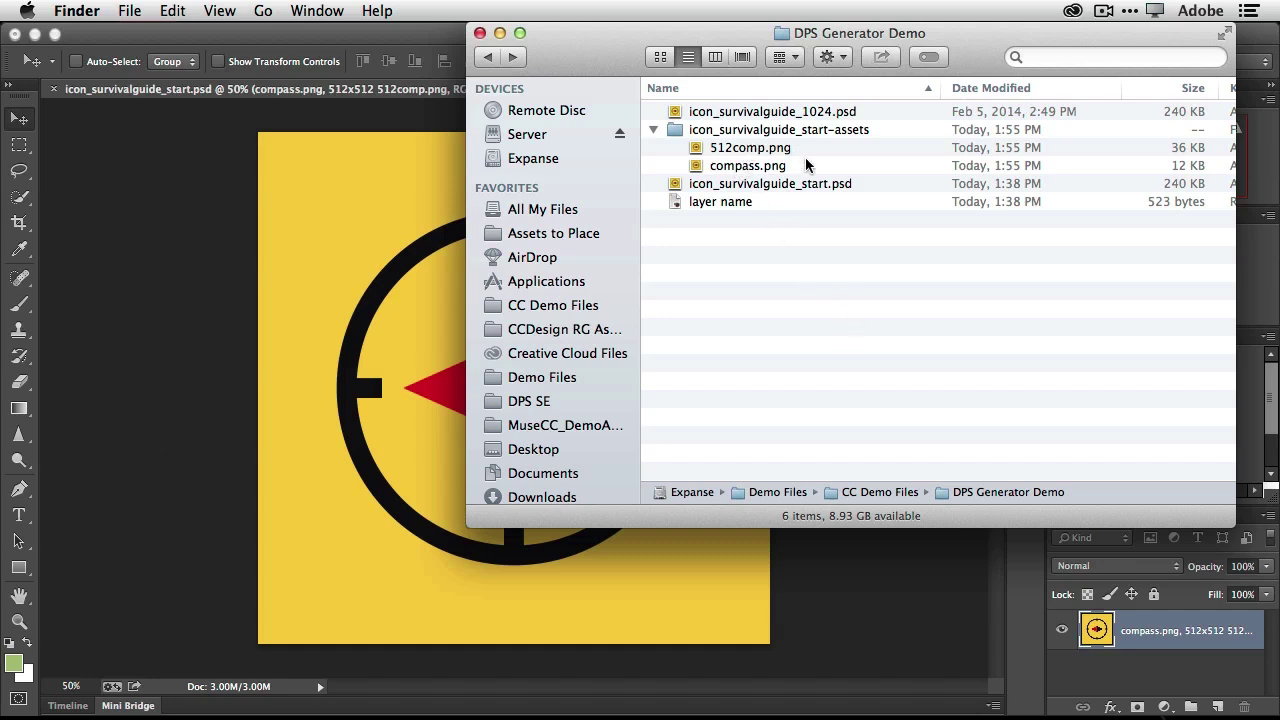
Step: Copy the whole icon size list from the TextEdit layer-name document
left_click(916, 561)
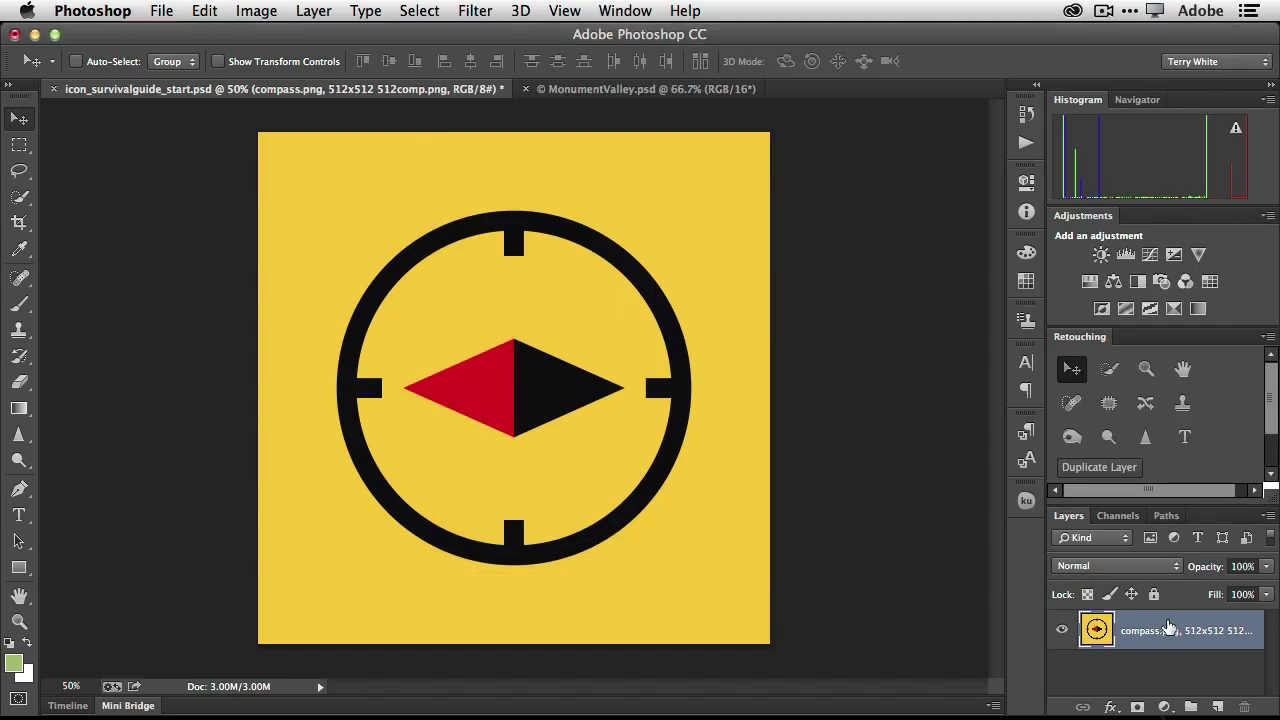
key("super+Tab")
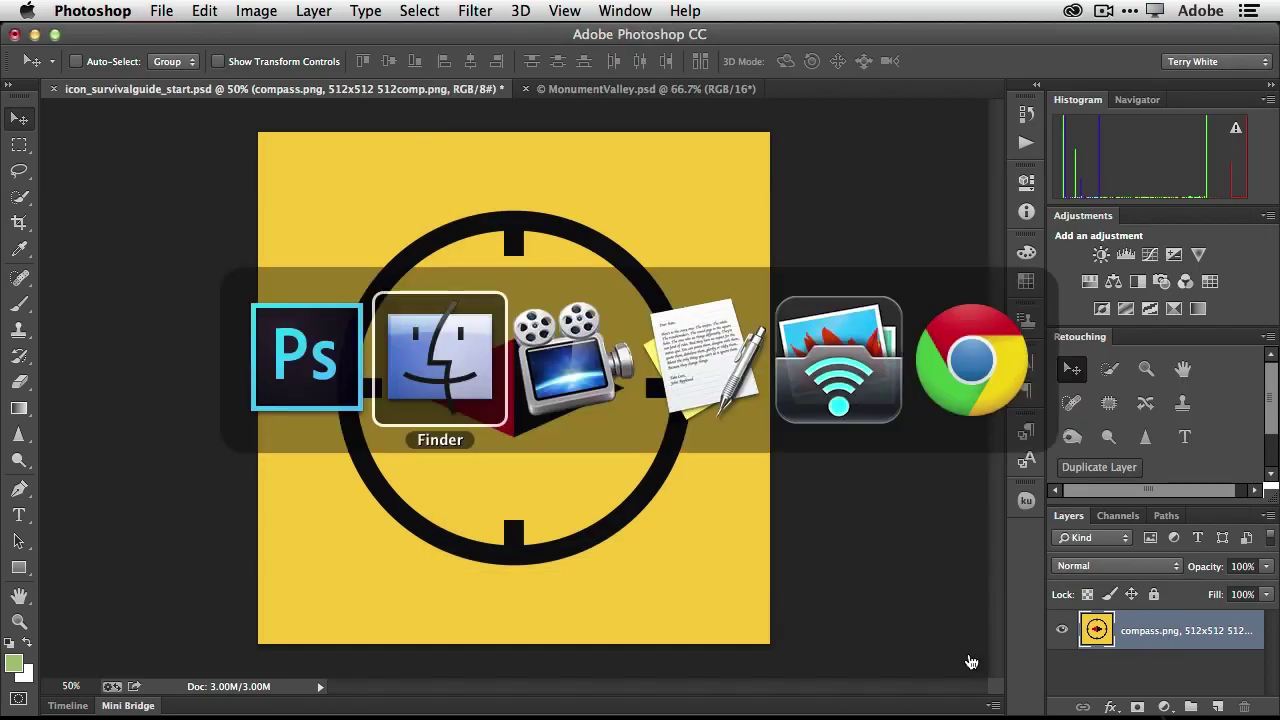
key("super+Tab")
key("super+Tab")
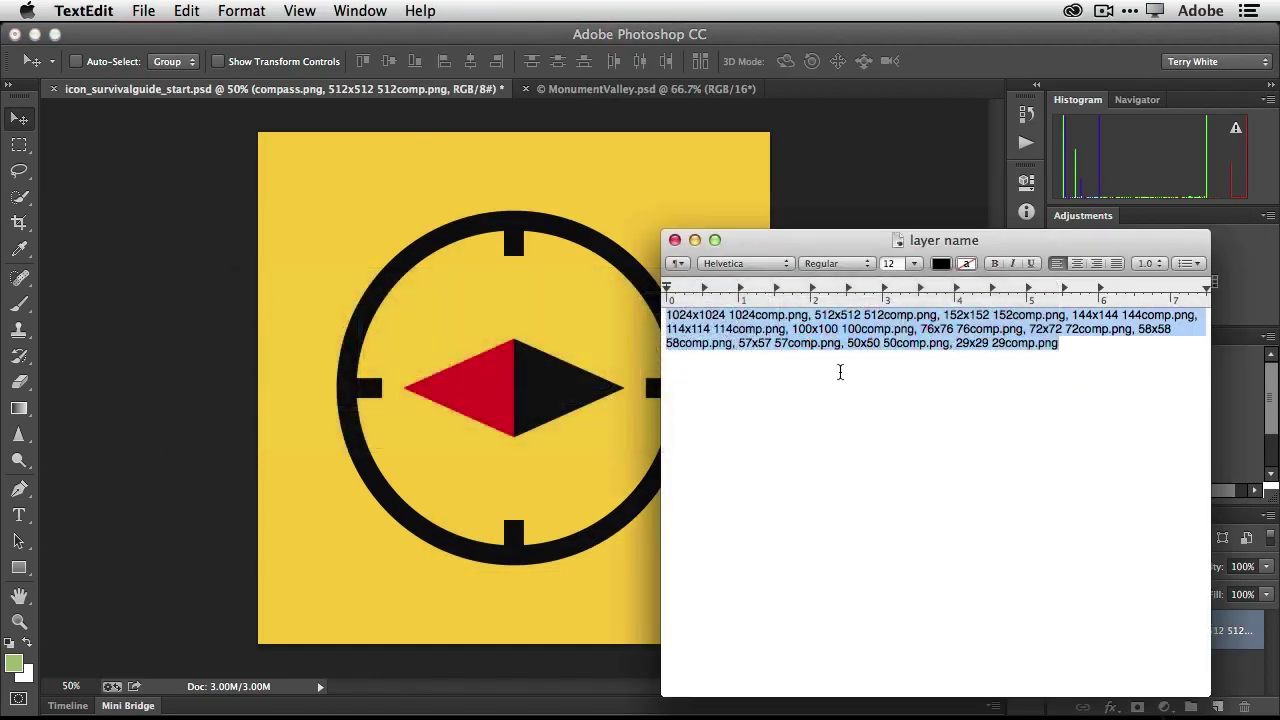
left_click(838, 372)
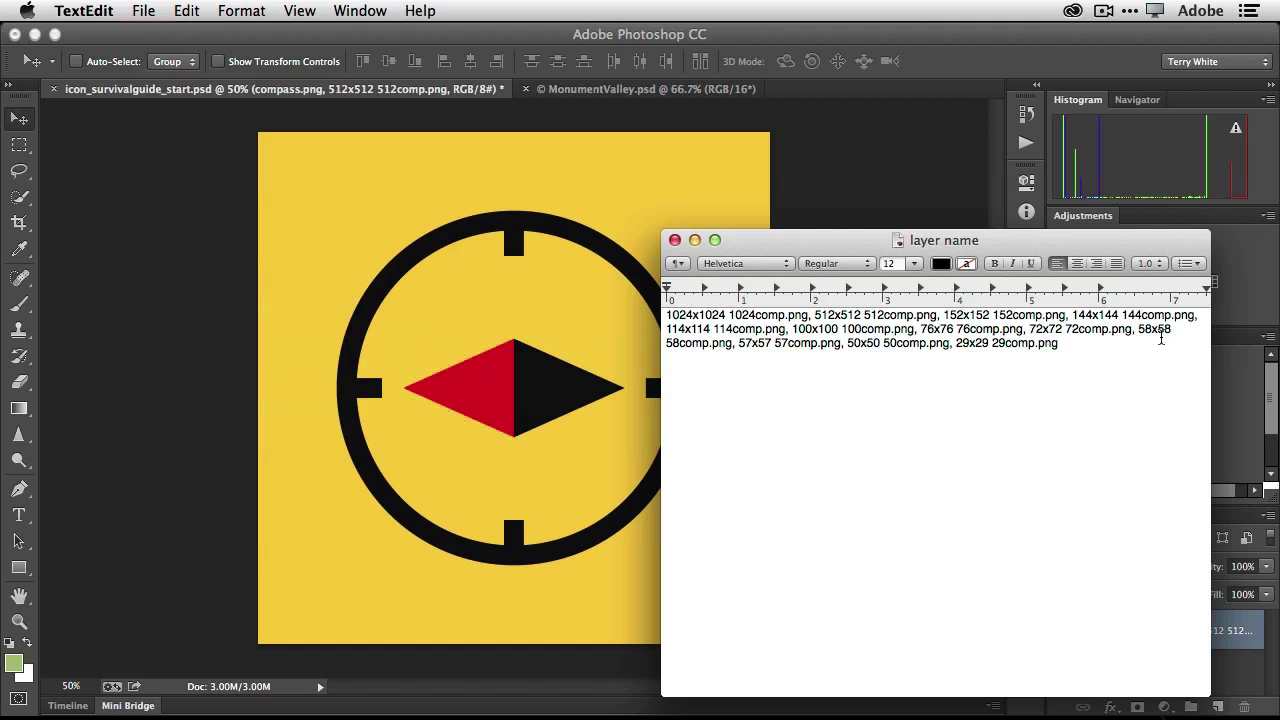
left_click(667, 316)
key("super+a")
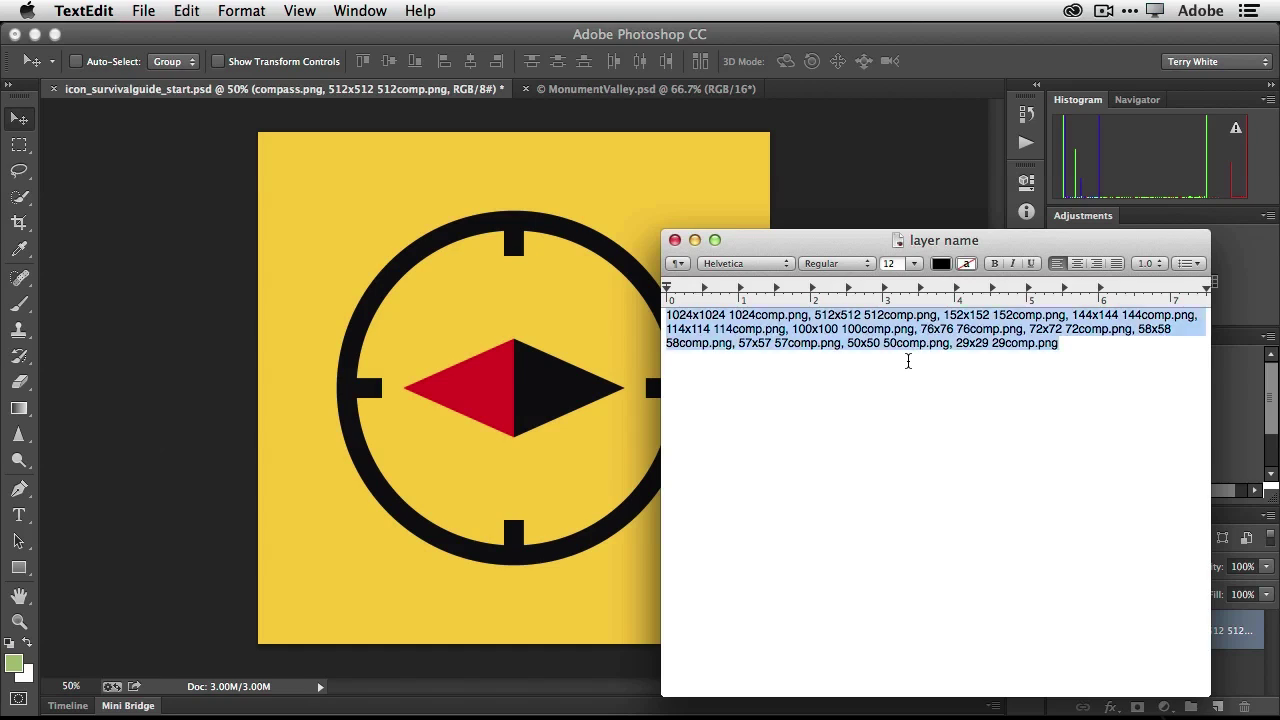
key("super+c")
Step: Paste the size list, 1024x1024 1024comp.png through 29x29 29comp.png, as the compass layer name
left_click(989, 47)
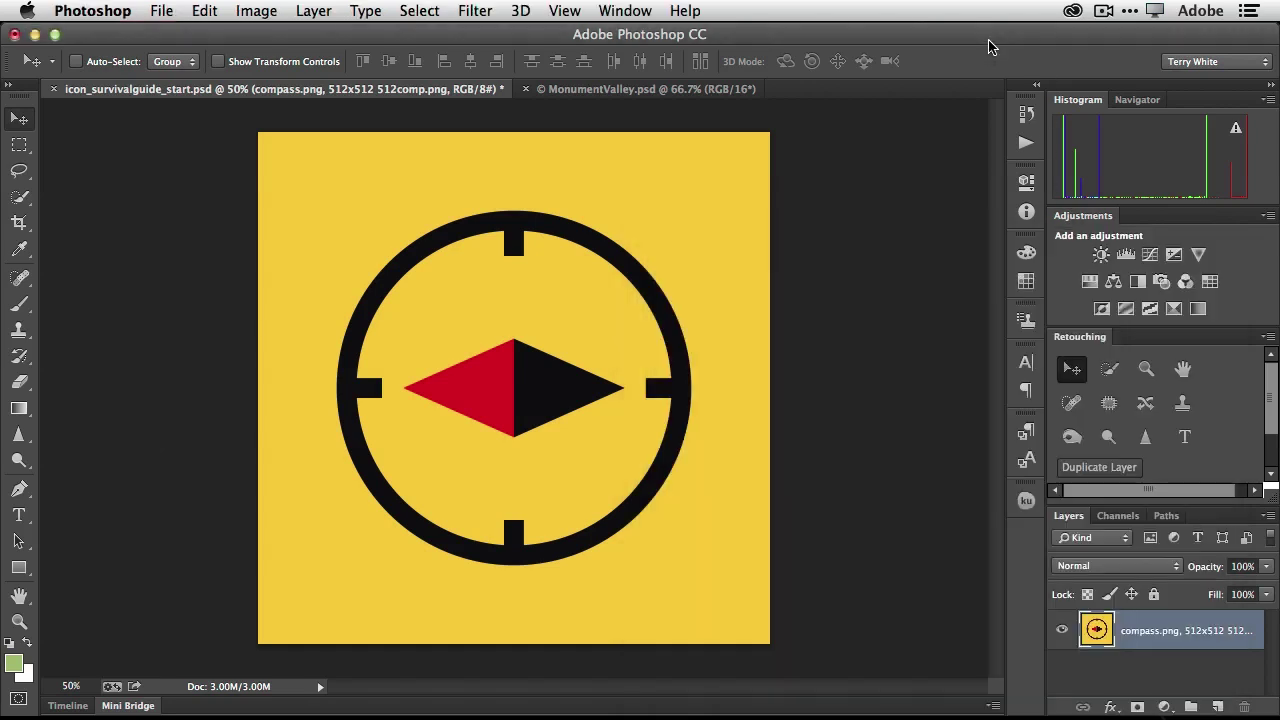
double_click(1177, 632)
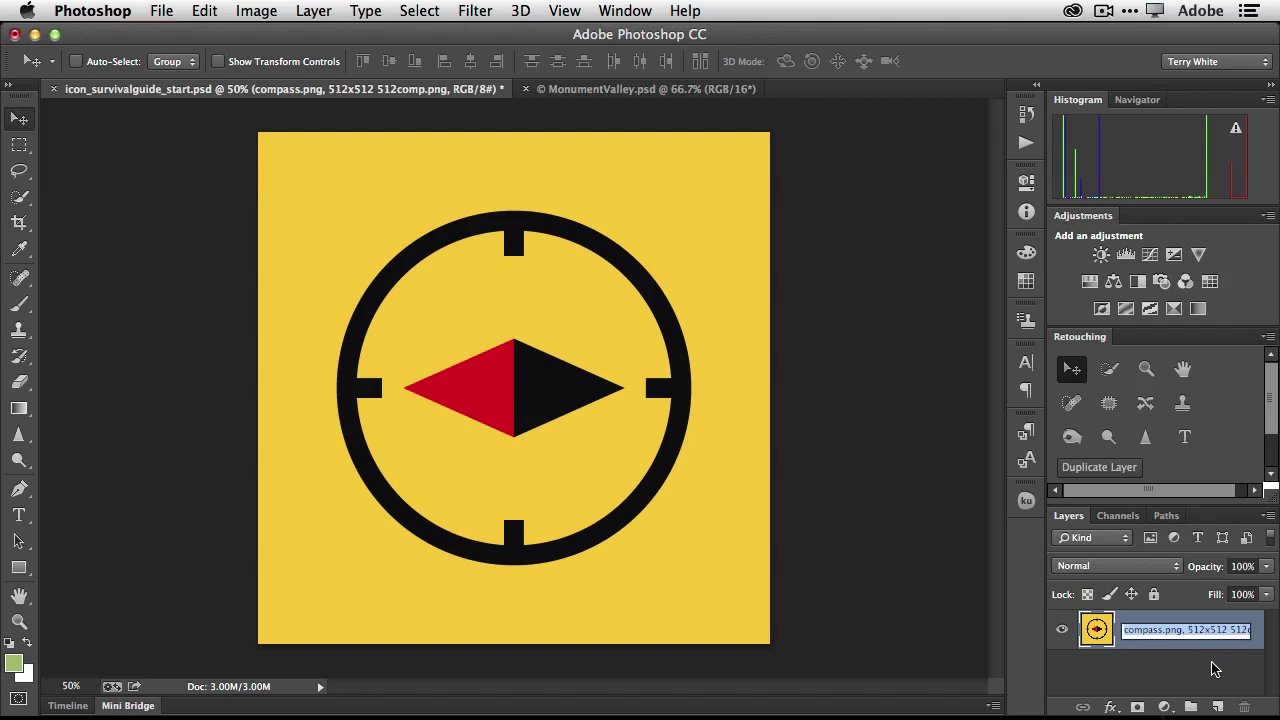
key("super+v")
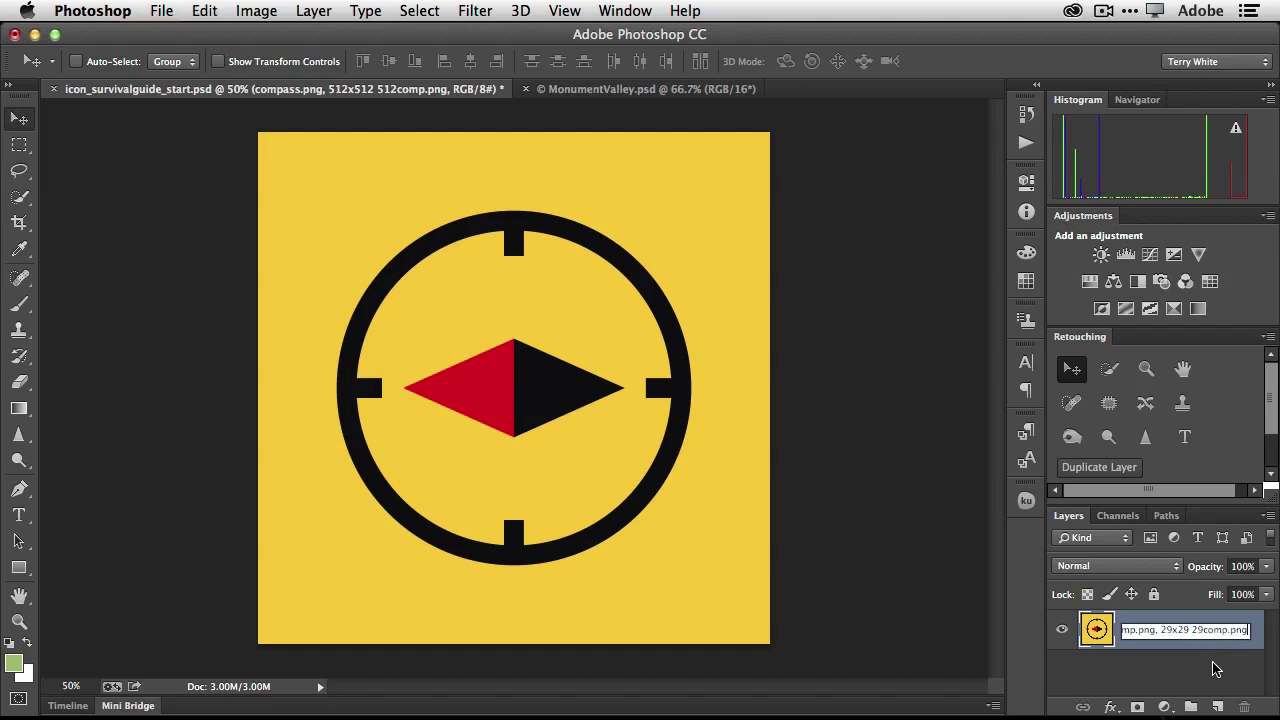
key("Return")
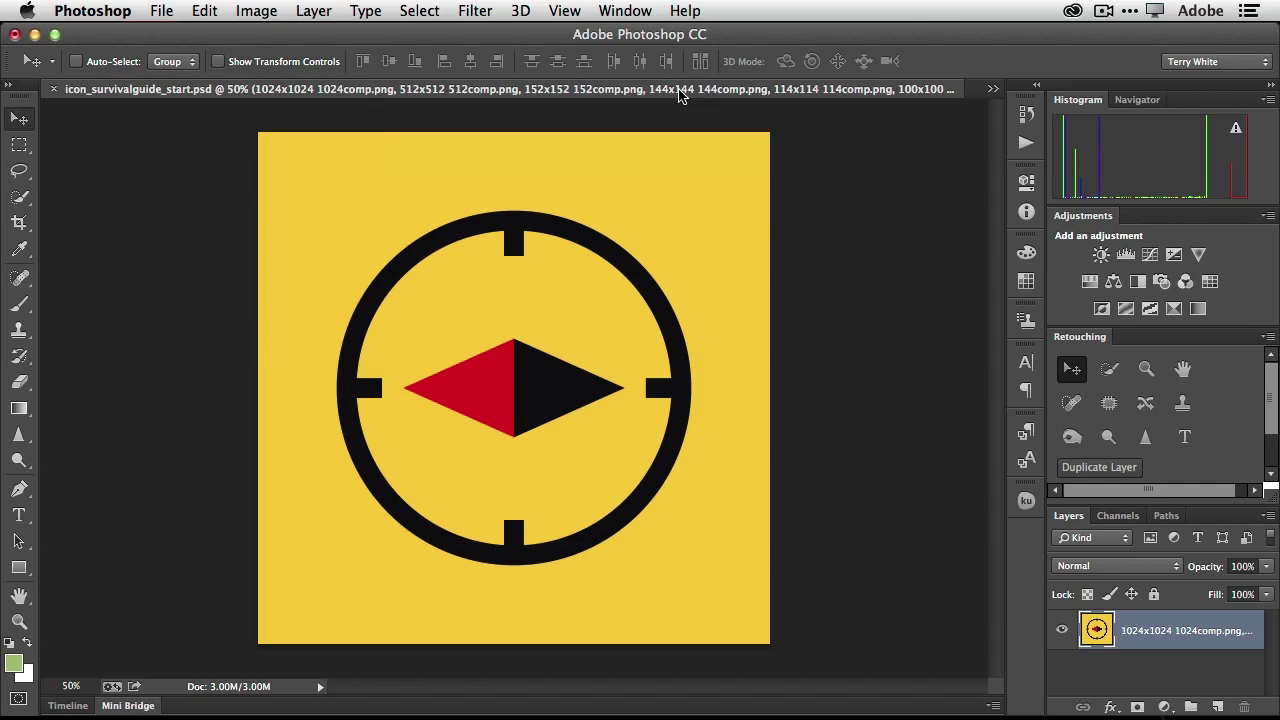
Step: Preview the generated icon files from 29comp.png upward in Finder, then return to Photoshop
key("super+Tab")
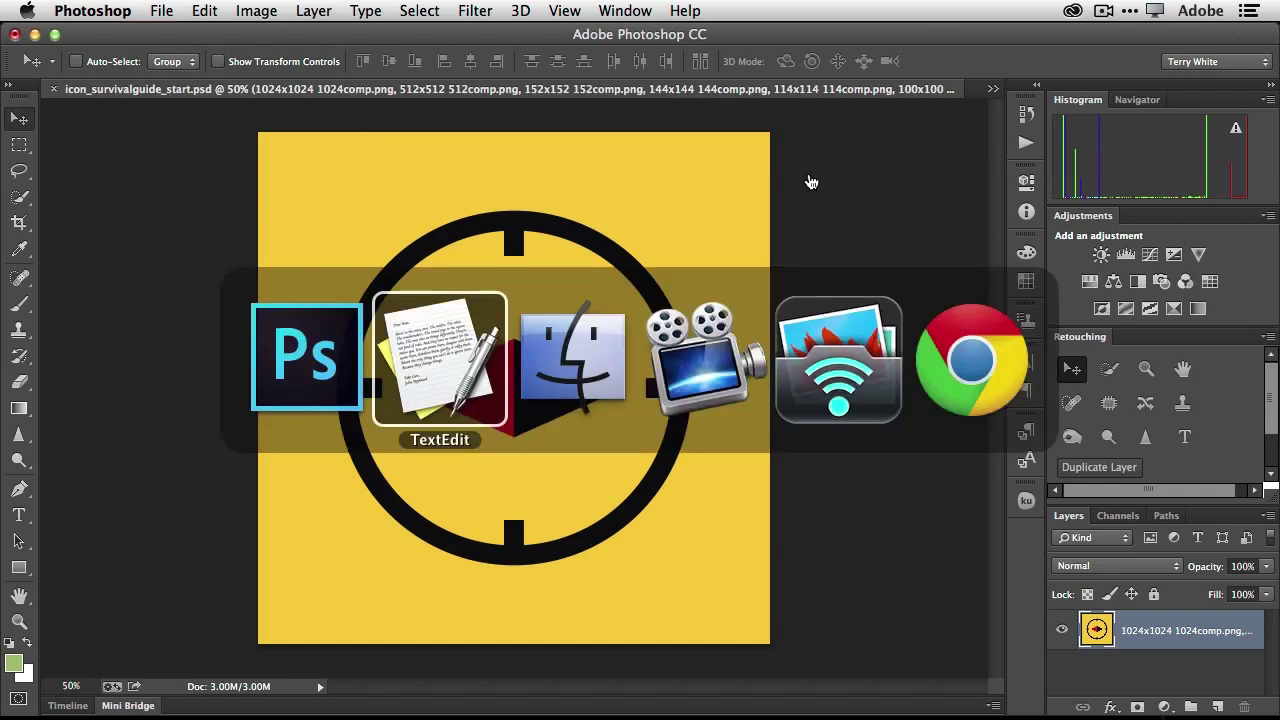
key("super+Tab")
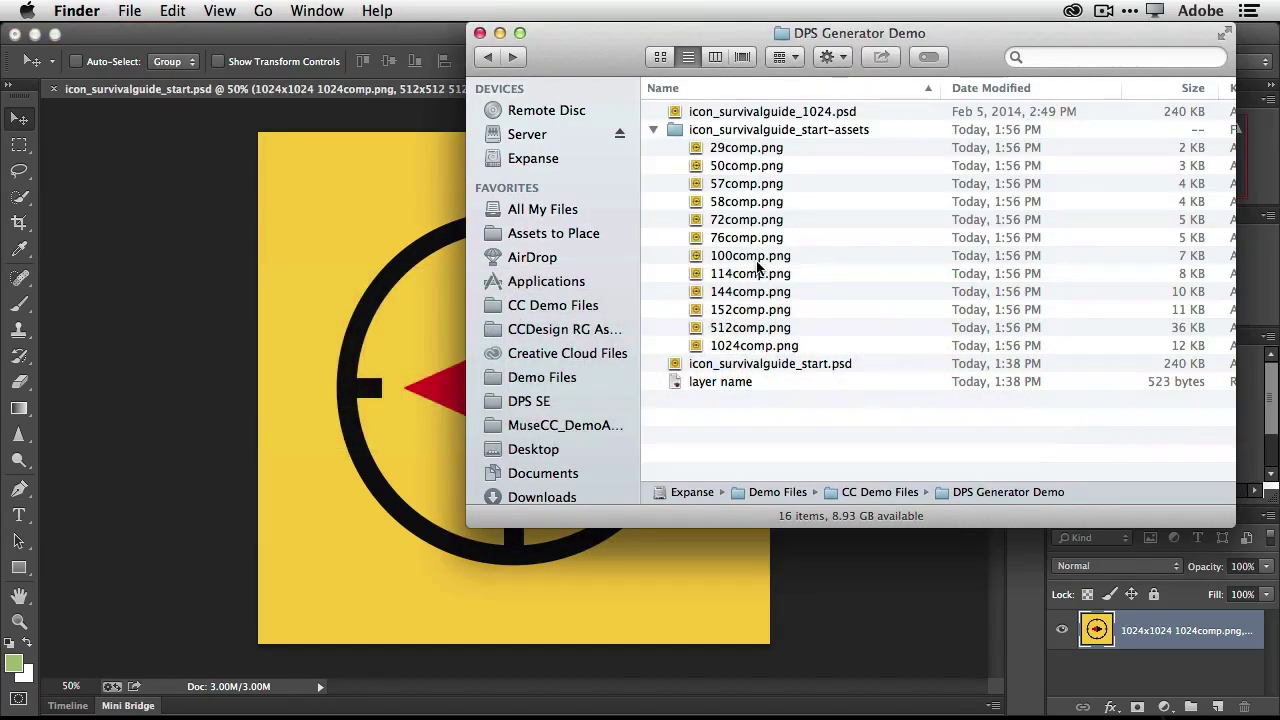
left_click(722, 148)
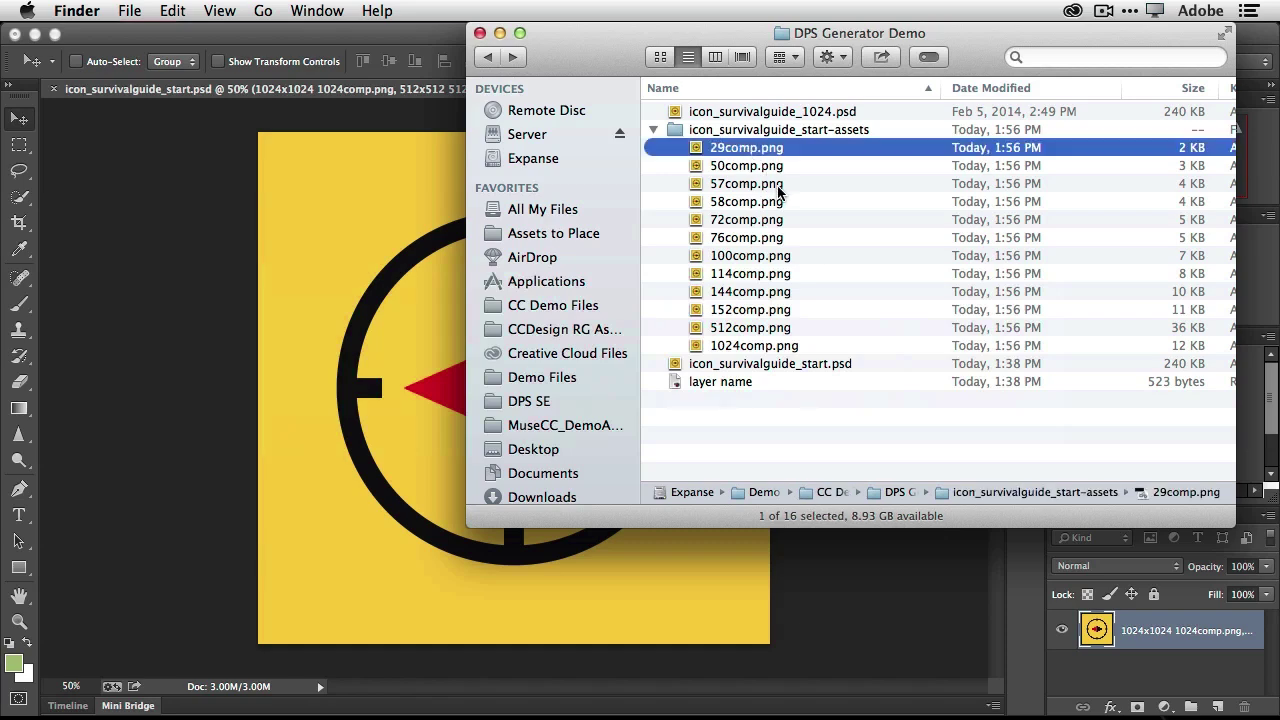
key("space")
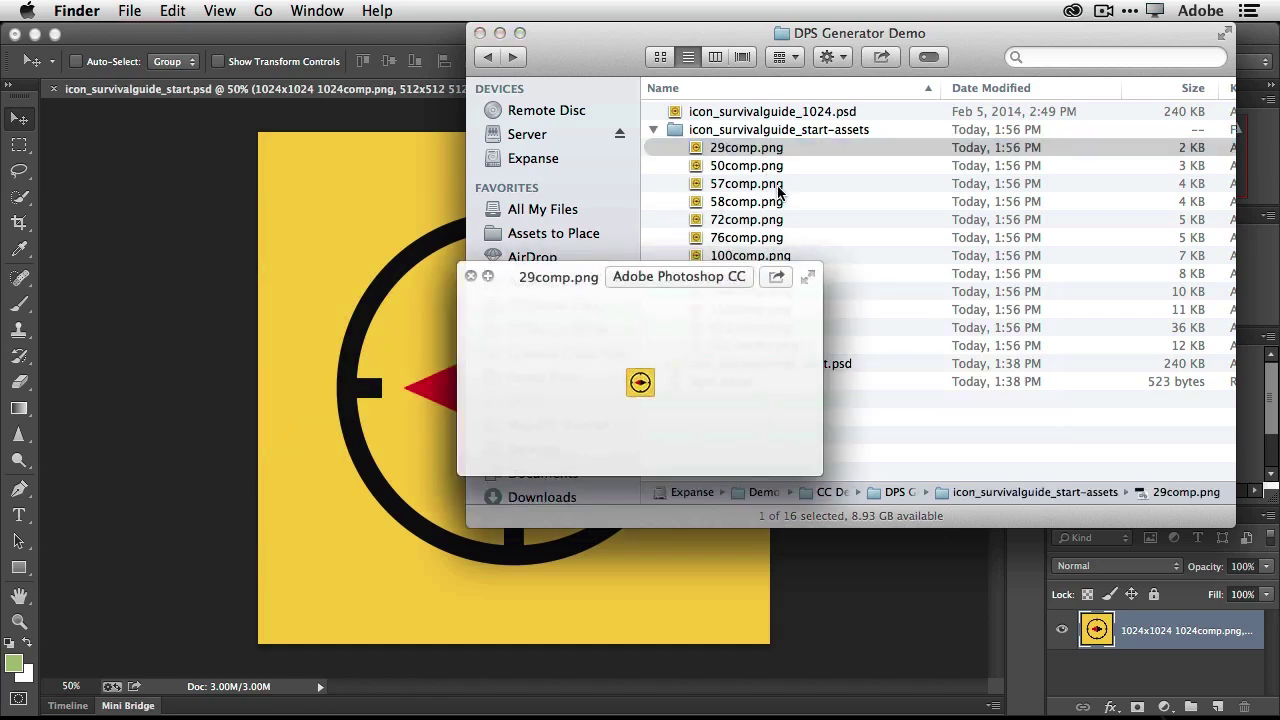
key("Down")
key("Down")
key("Down")
key("Down")
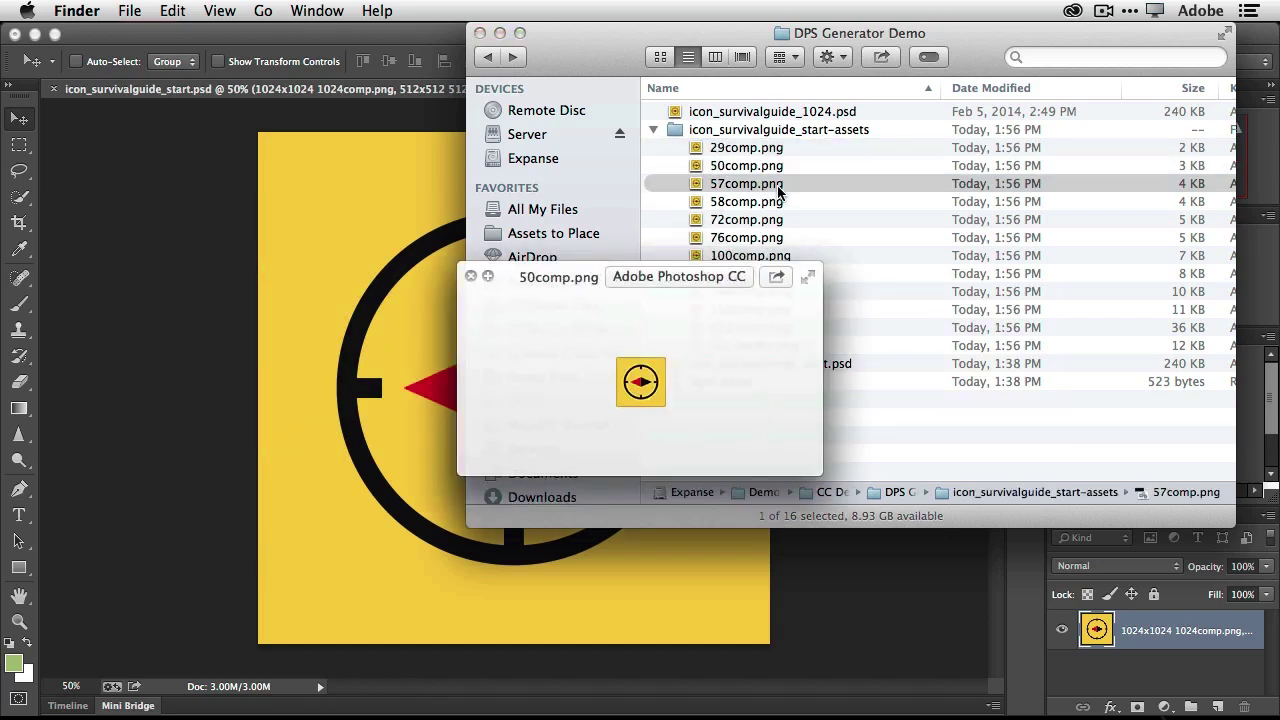
key("Down")
key("Down")
key("Down")
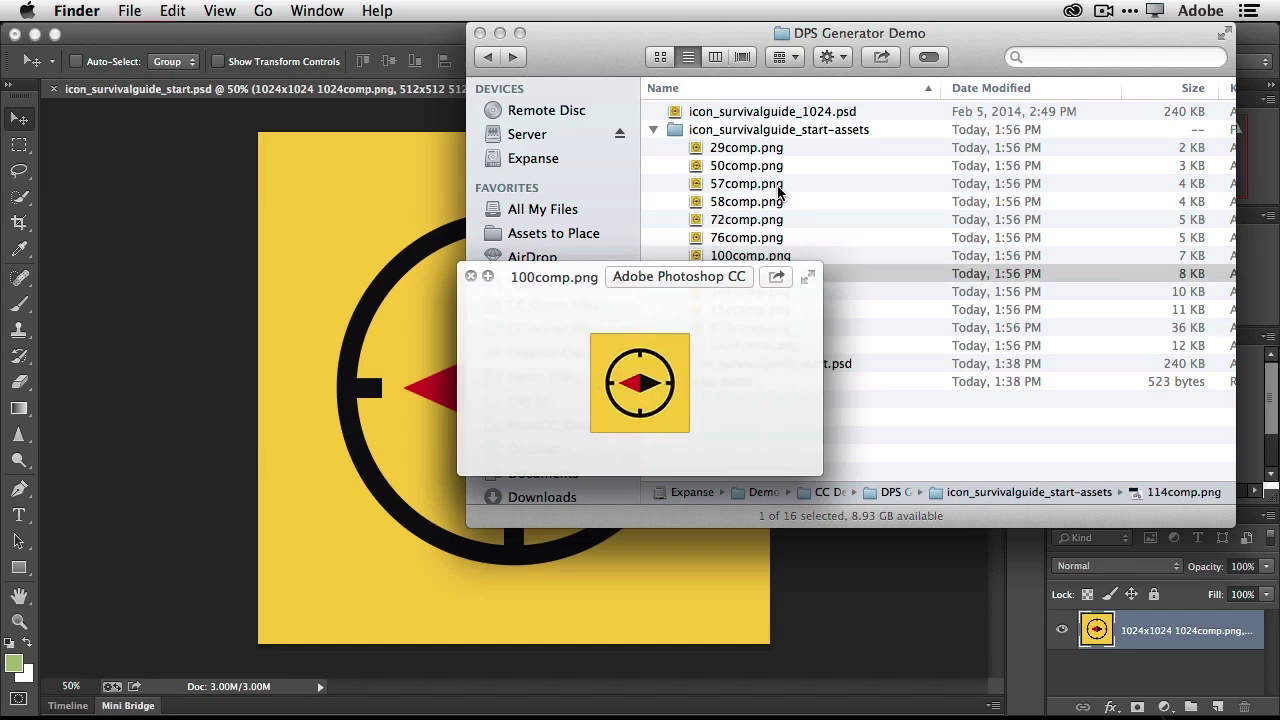
key("Up")
key("Up")
key("Up")
key("Up")
key("Up")
key("Up")
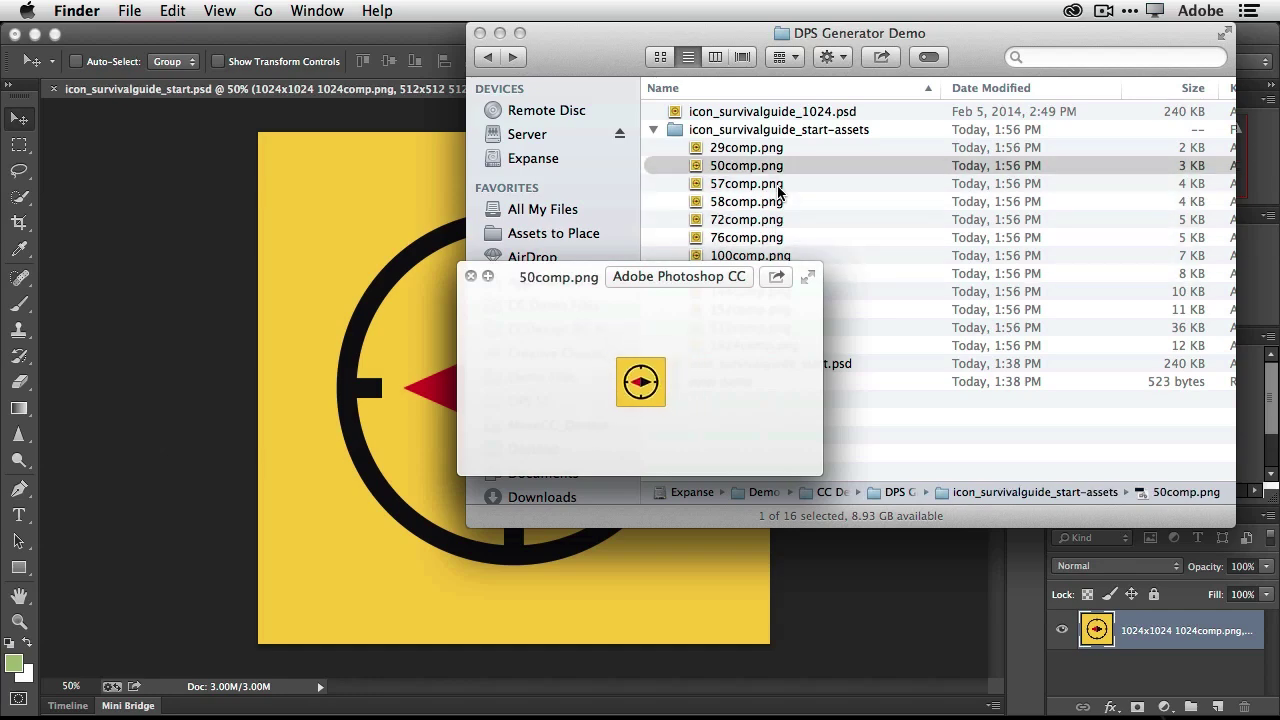
key("space")
left_click(855, 562)
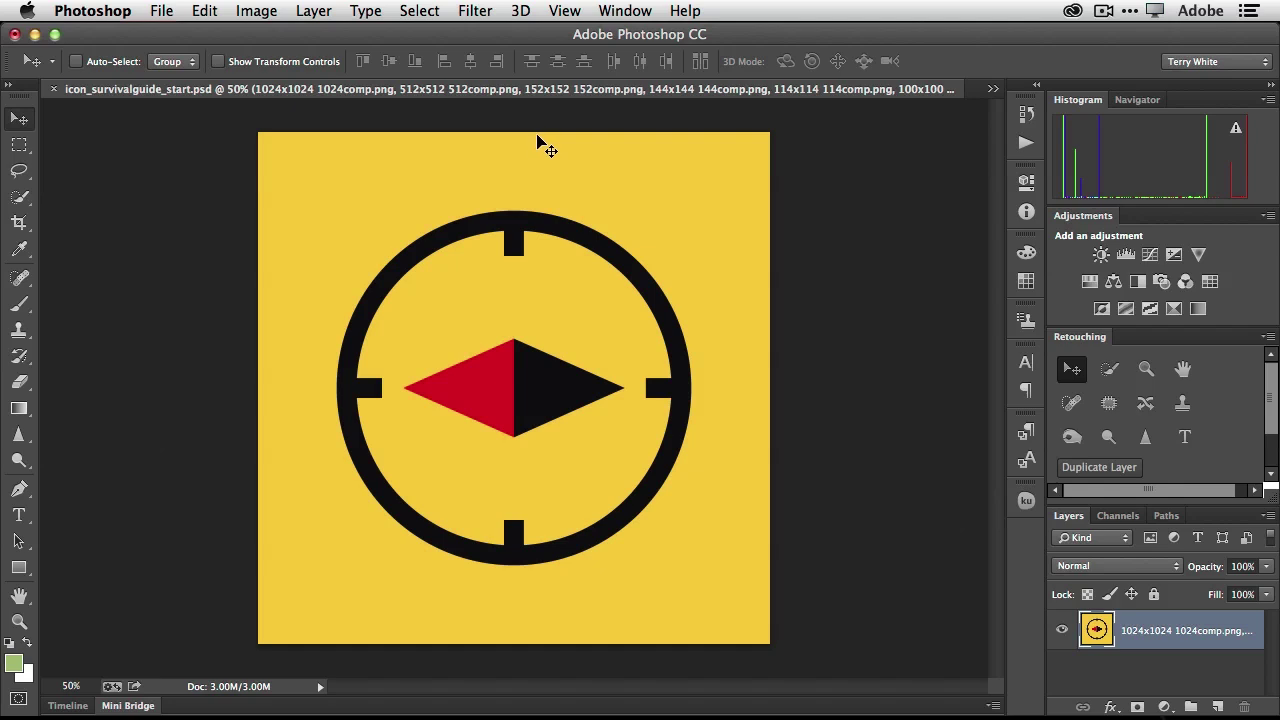
Step: Switch to the MonumentValley.psd document from the tab overflow list
left_click(993, 89)
left_click(1018, 109)
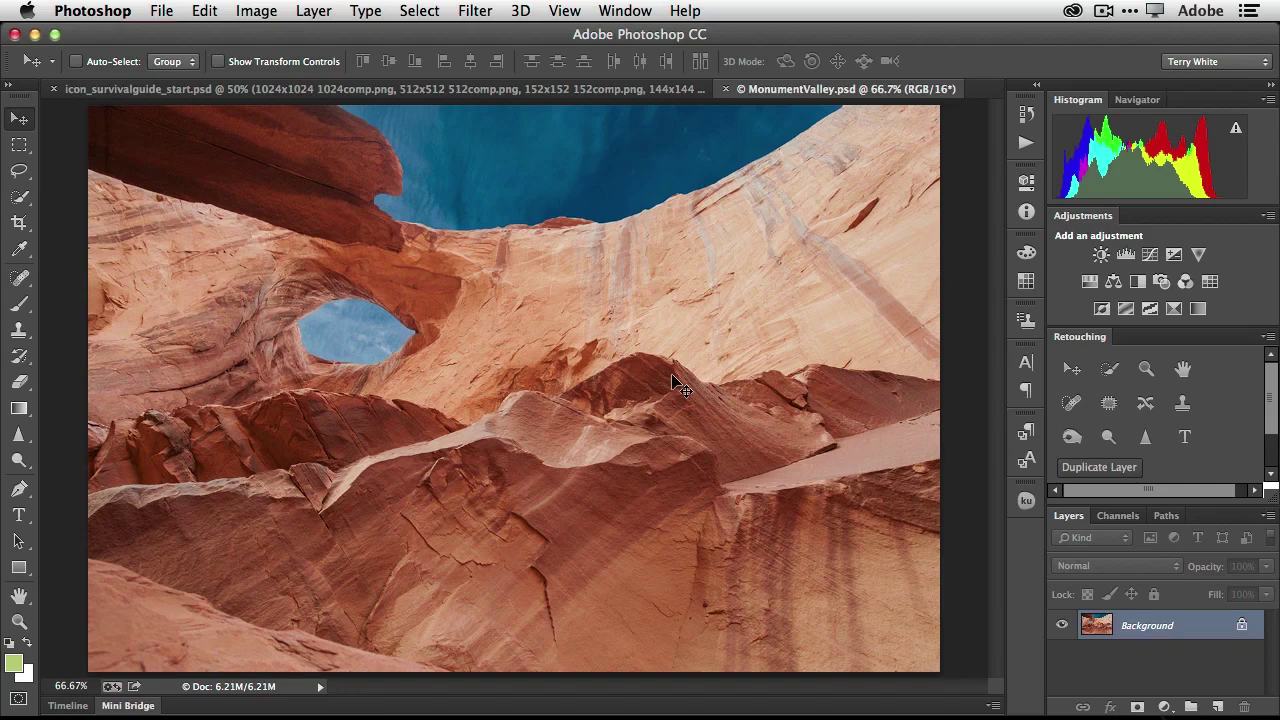
Step: Fill with Use: Pattern, Scripted Patterns enabled, and Script: Tree
left_click(205, 10)
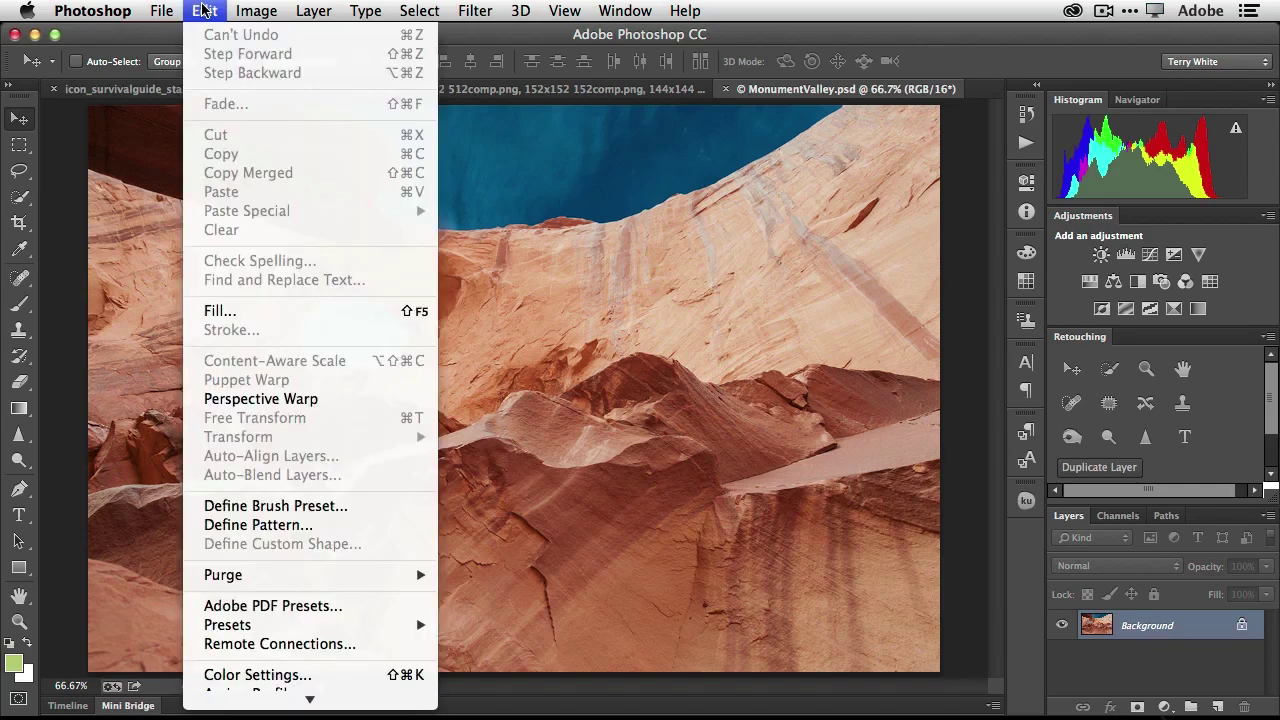
left_click(249, 311)
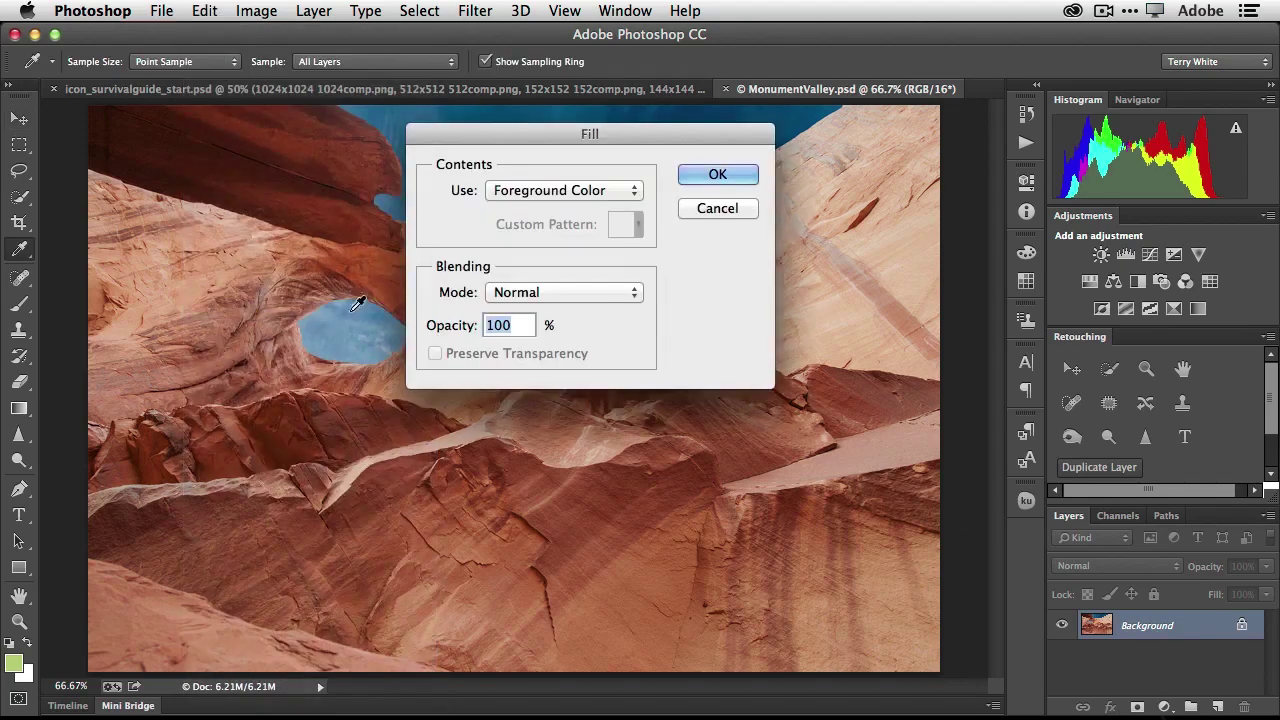
left_click(555, 192)
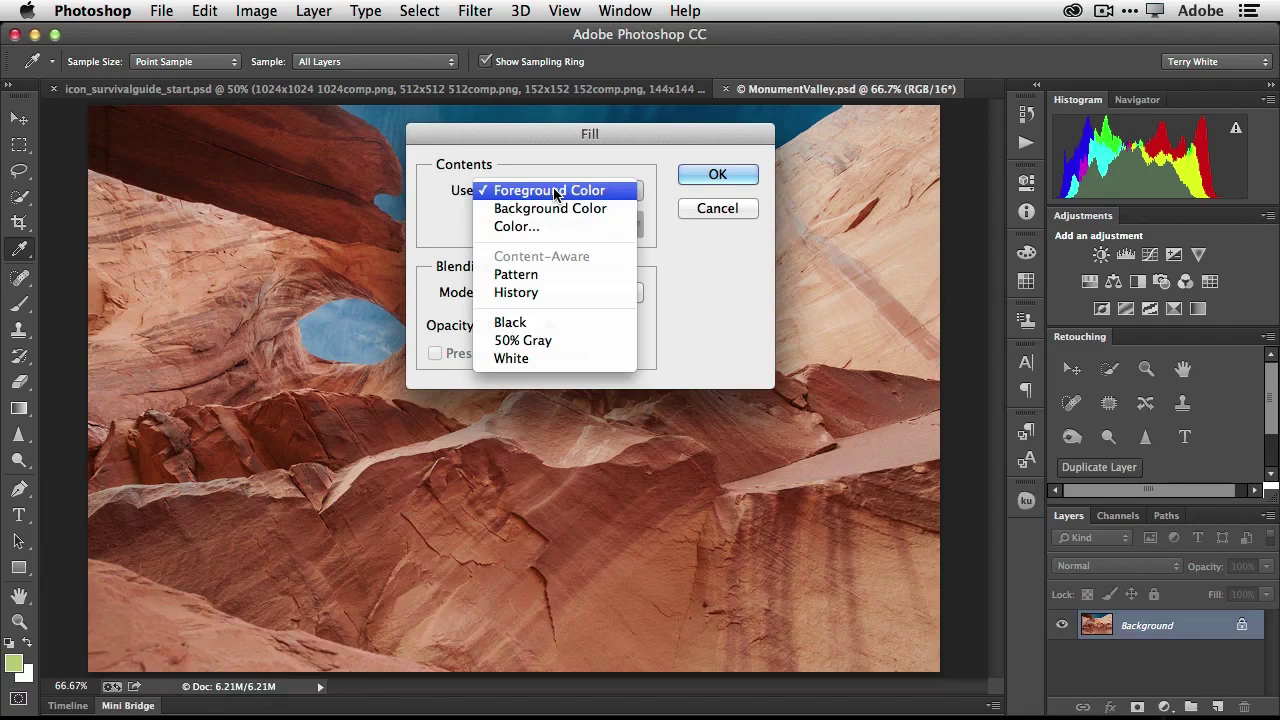
left_click(556, 275)
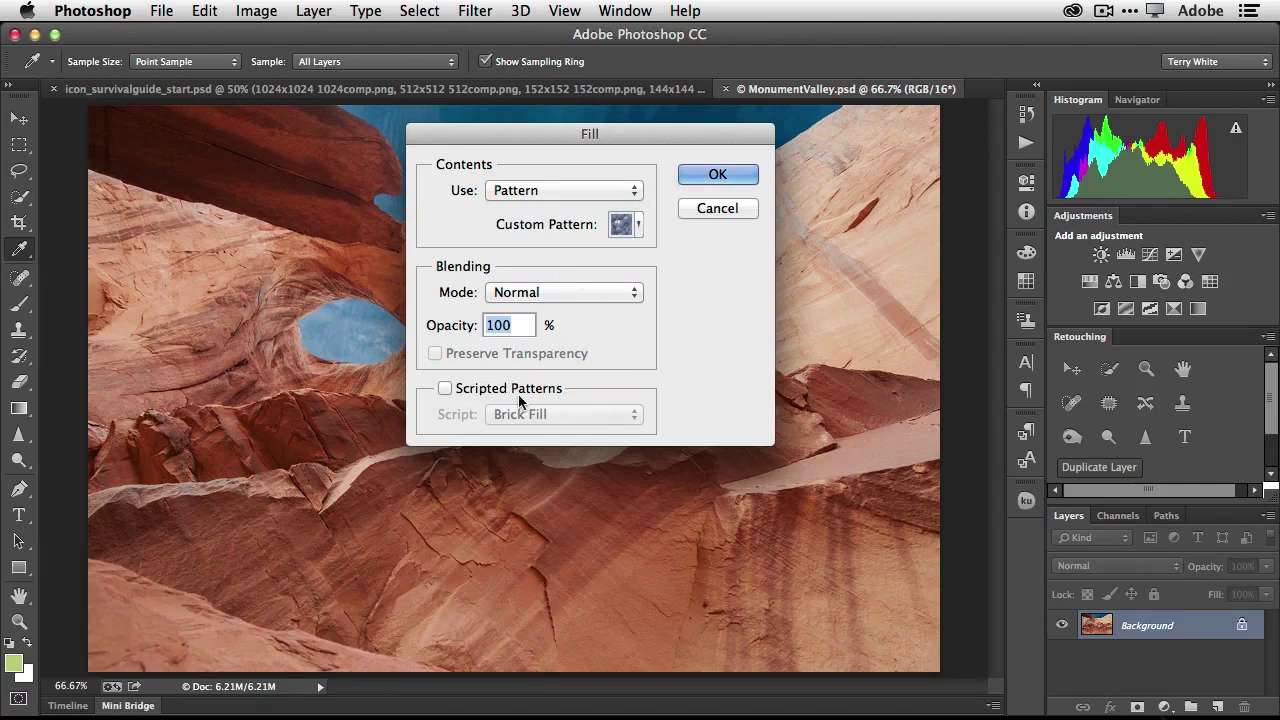
left_click(445, 388)
left_click(613, 414)
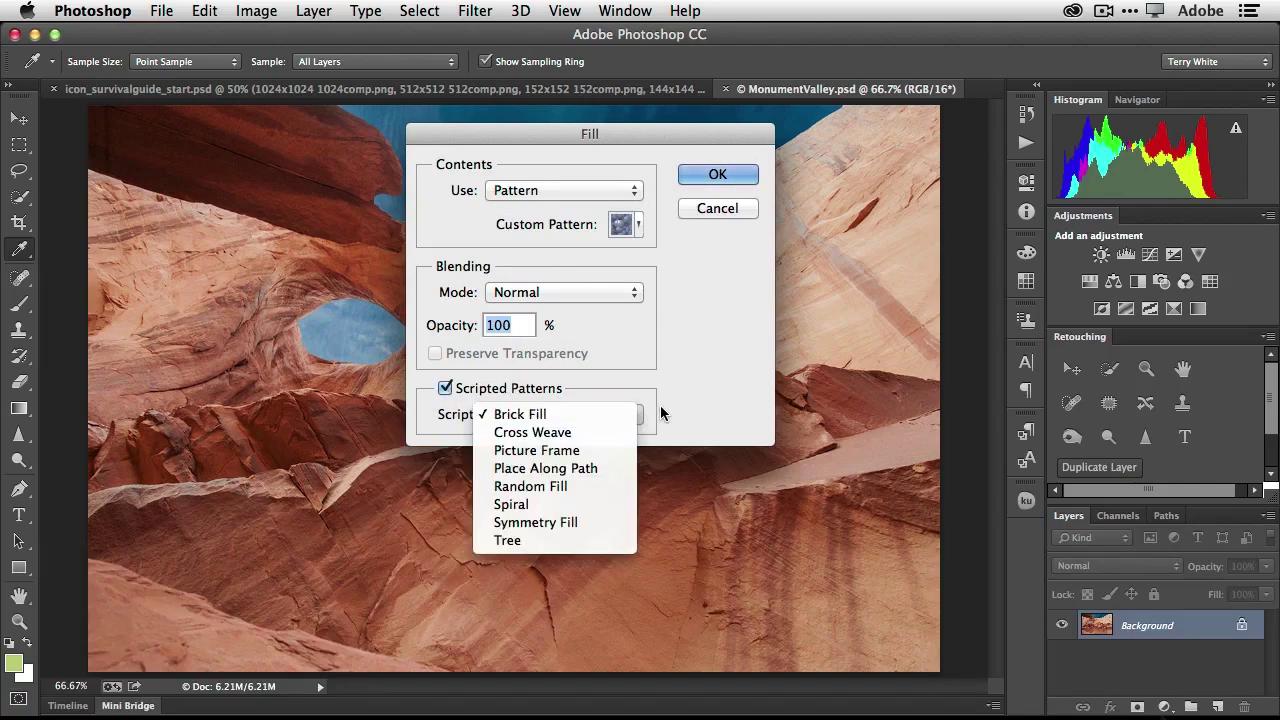
left_click(581, 541)
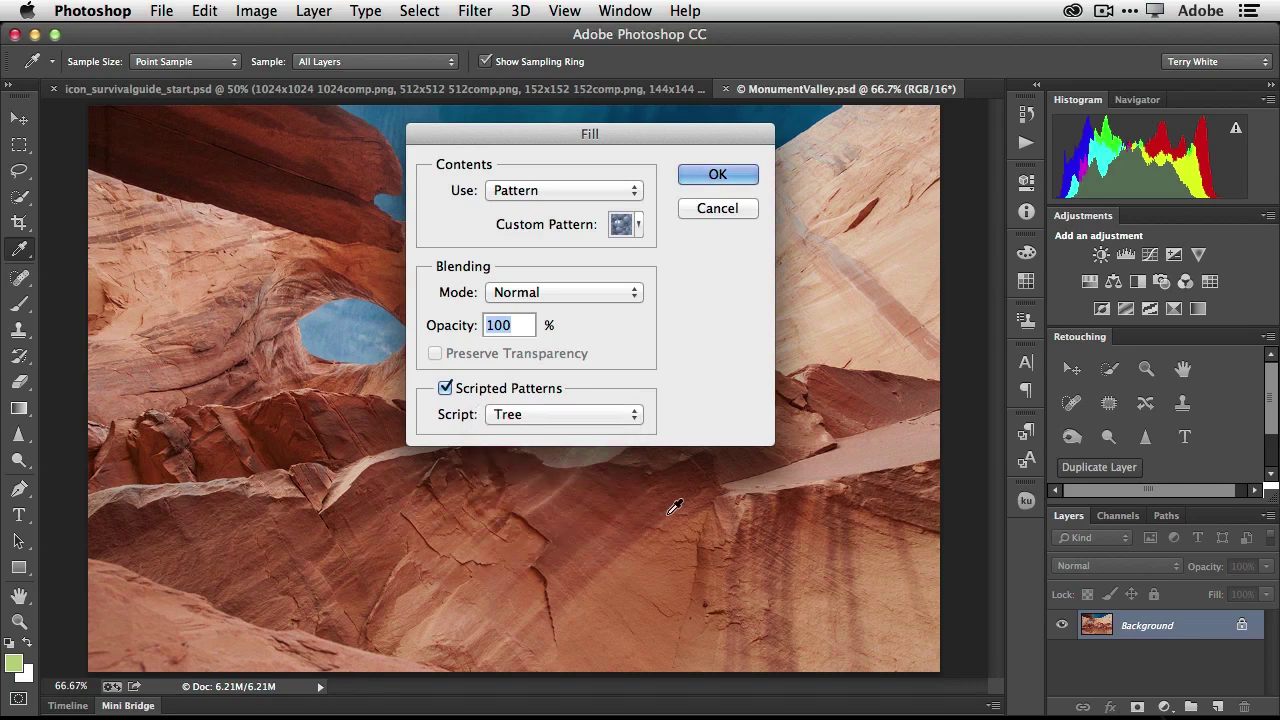
left_click(712, 176)
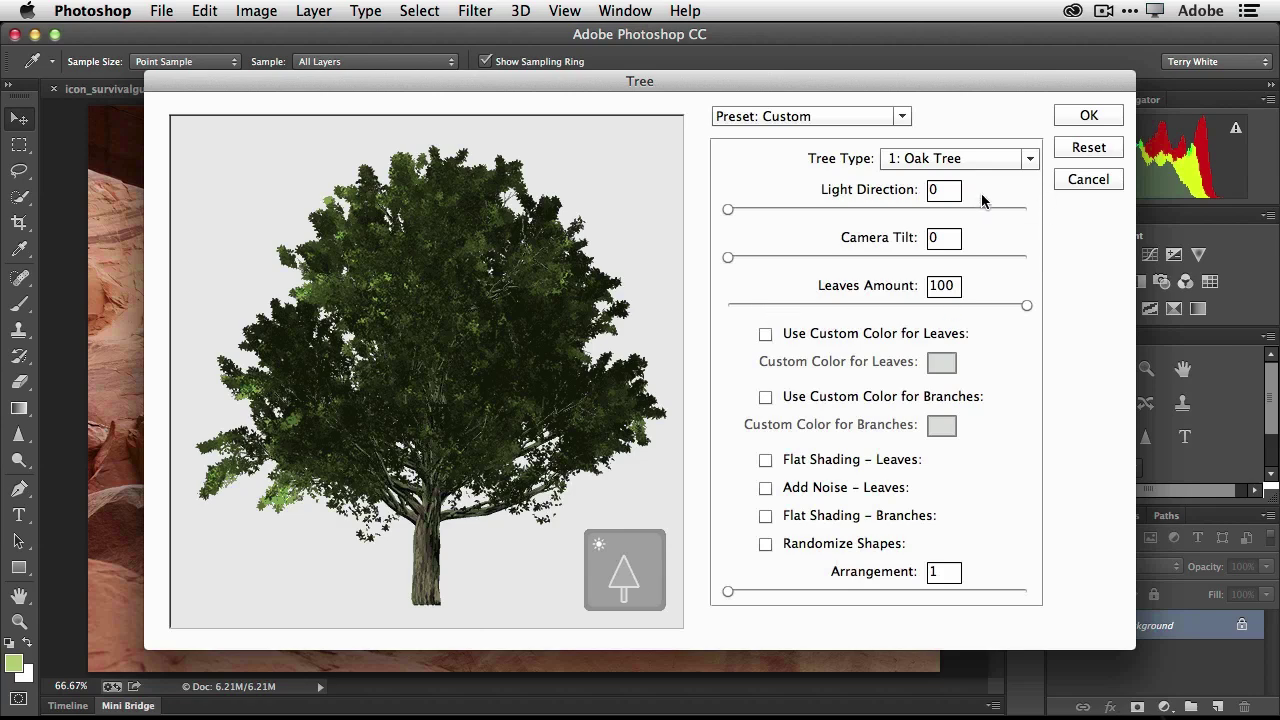
Step: Choose the 21: Shrub tree type with a Leaves Amount of 4
left_click(1025, 161)
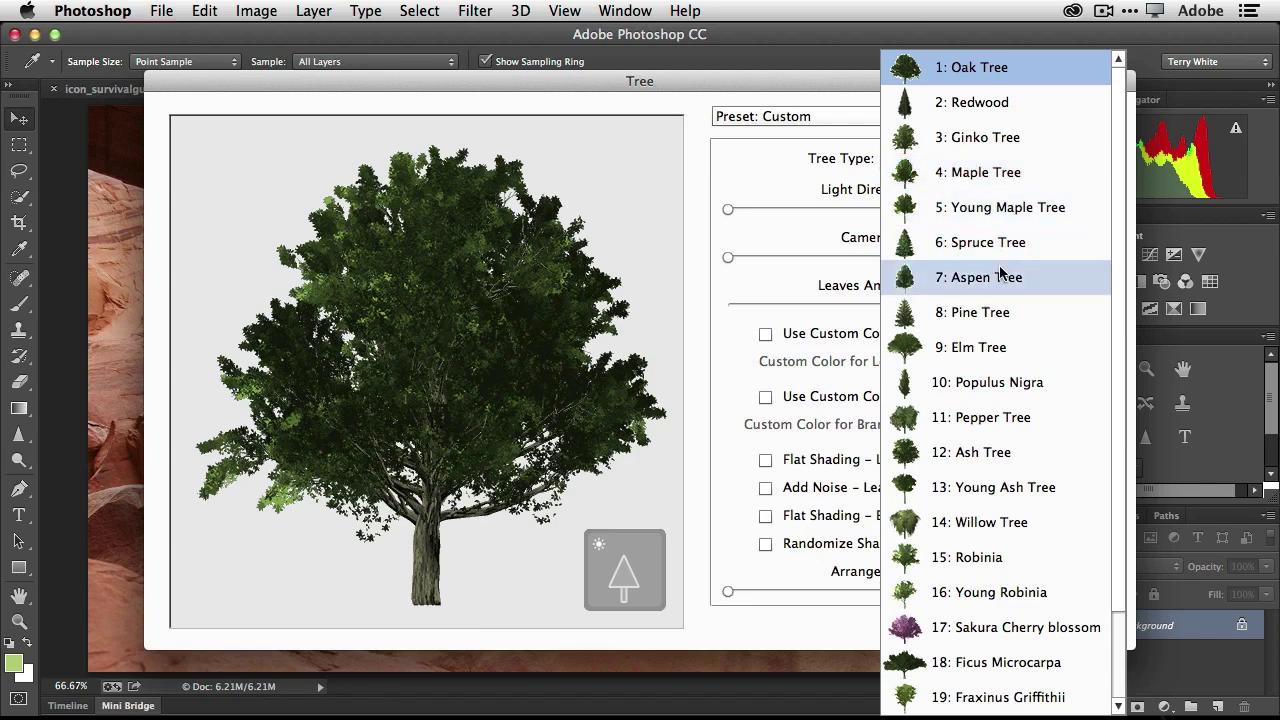
scroll(1003, 340, "down", 3)
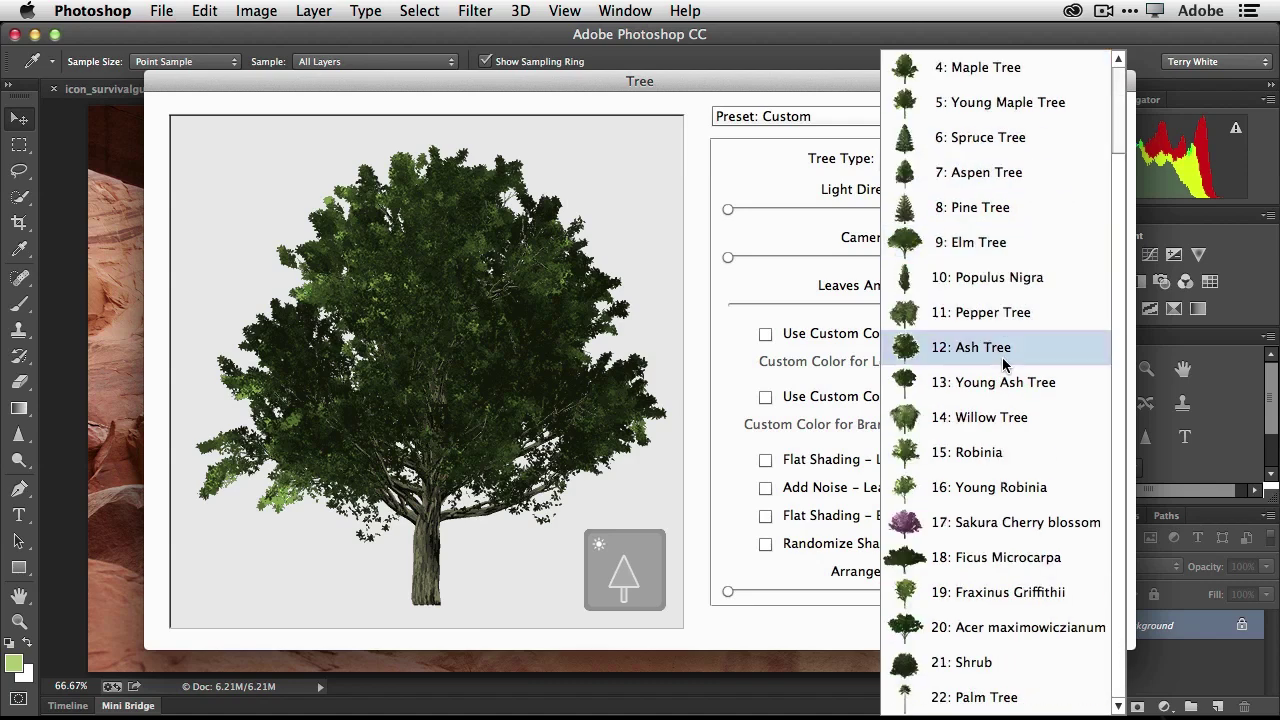
left_click(1020, 663)
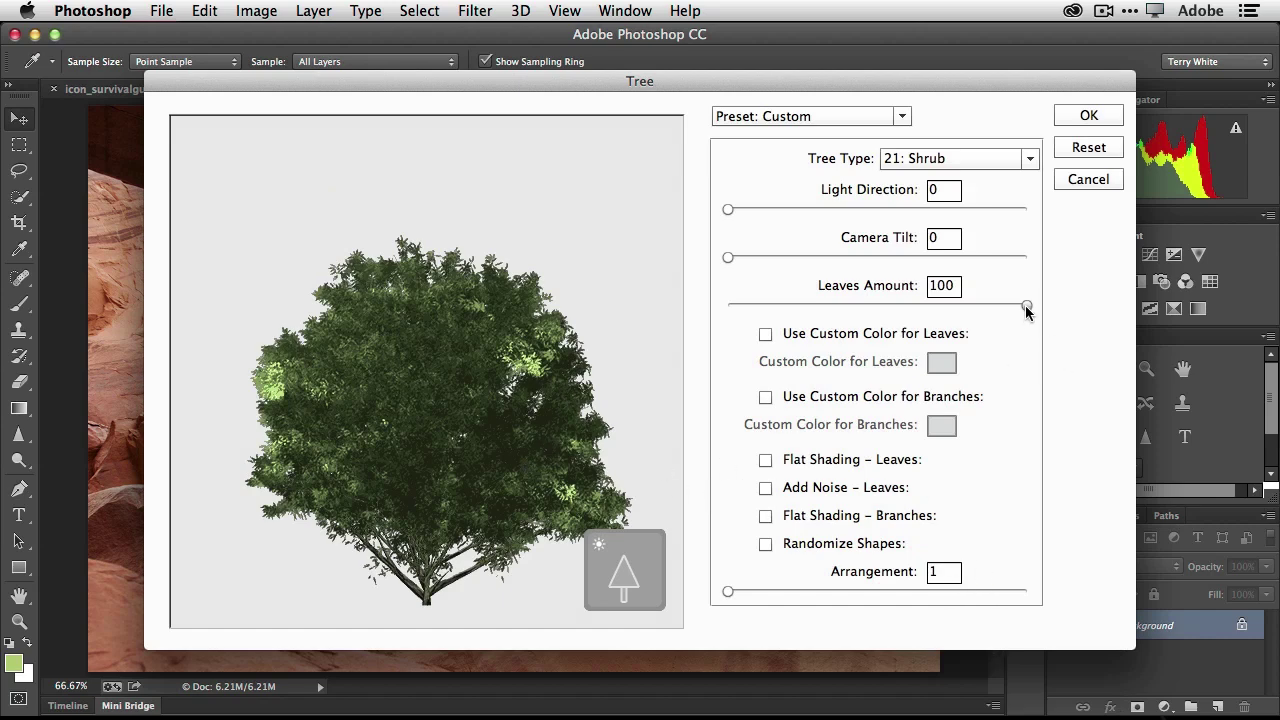
left_click_drag(1026, 306, 959, 308)
left_click_drag(881, 307, 734, 307)
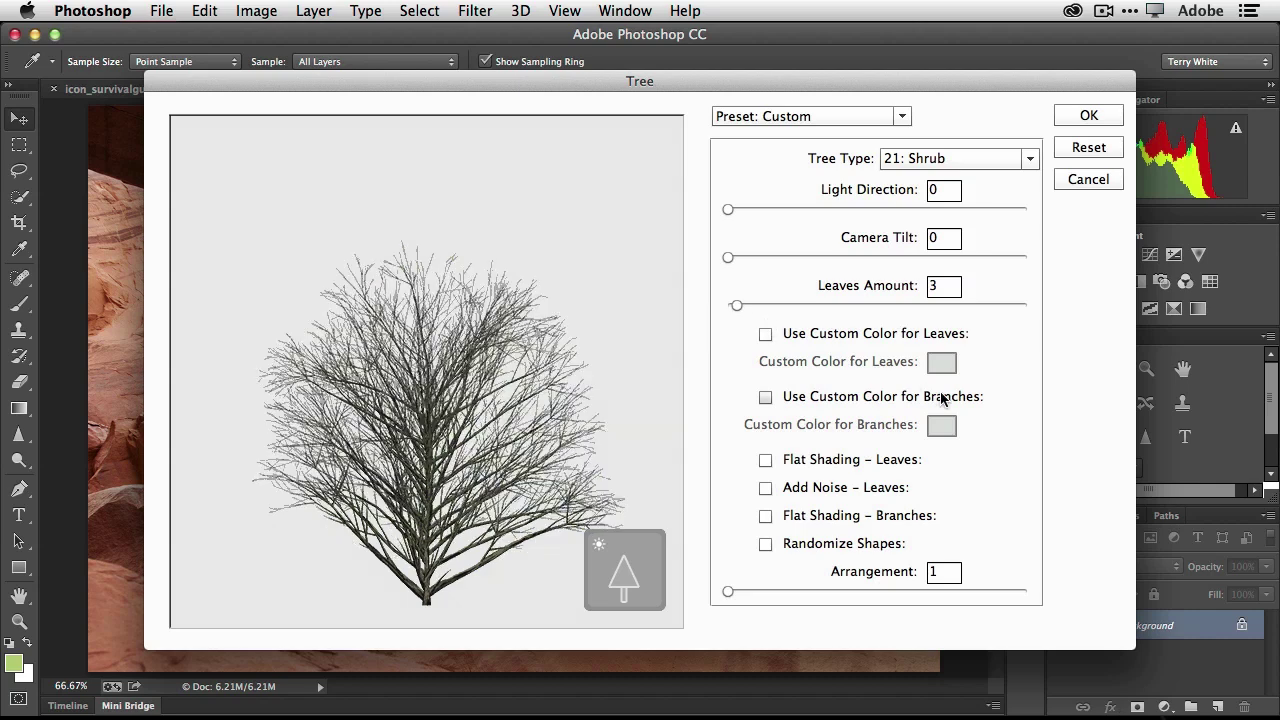
left_click(938, 287)
type("4")
key("Tab")
Step: Set Light Direction to 120 and render the shrub onto the photo
left_click_drag(519, 87, 871, 101)
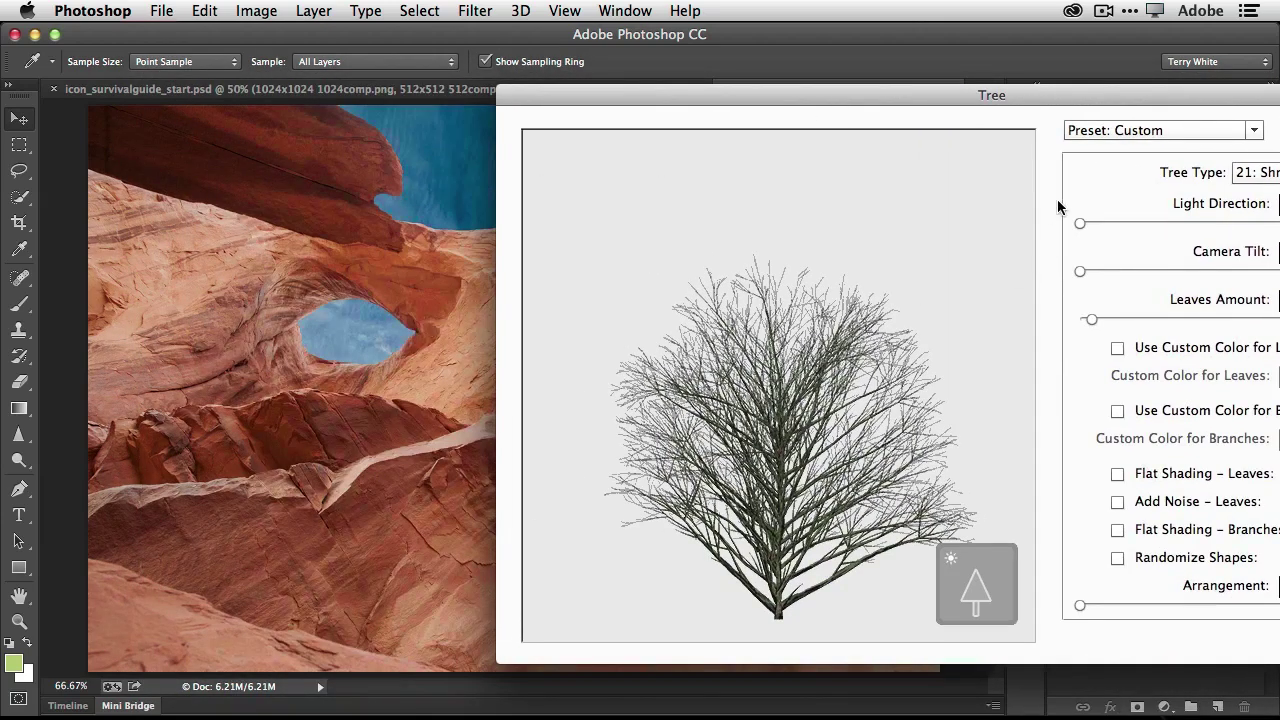
left_click_drag(1048, 92, 738, 57)
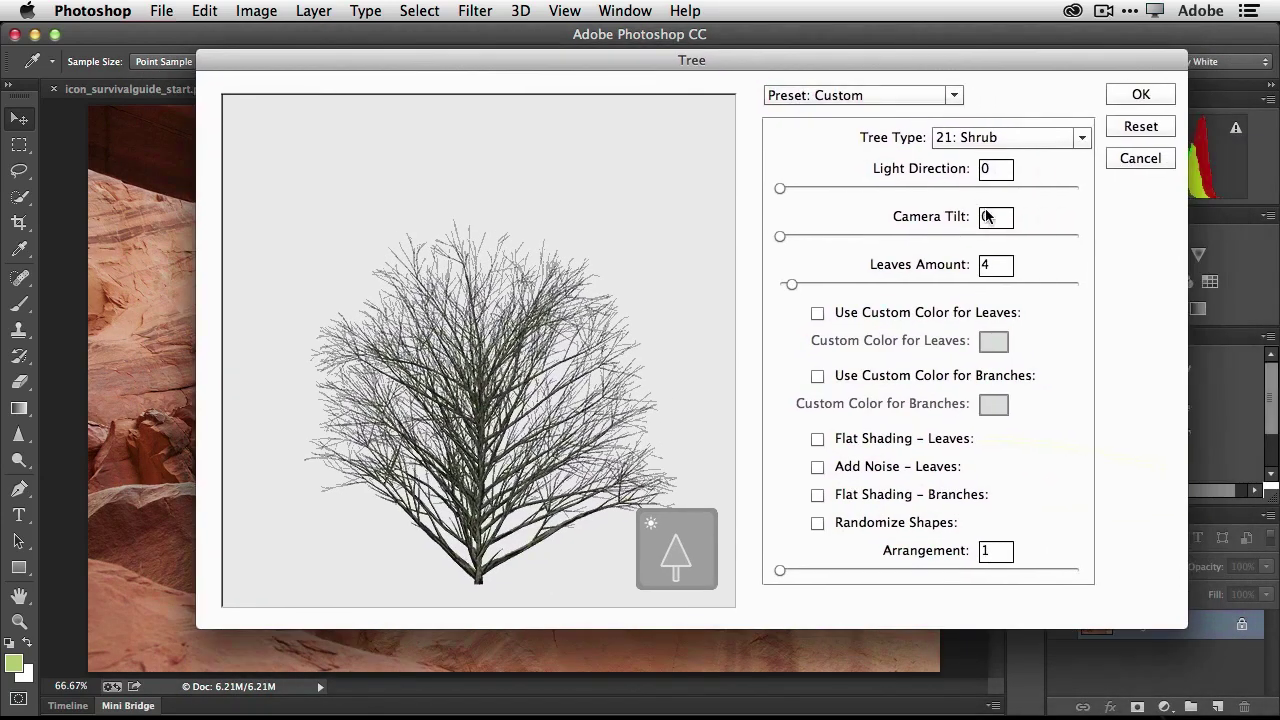
left_click(981, 170)
left_click_drag(784, 187, 845, 188)
left_click_drag(845, 188, 979, 188)
left_click(1138, 95)
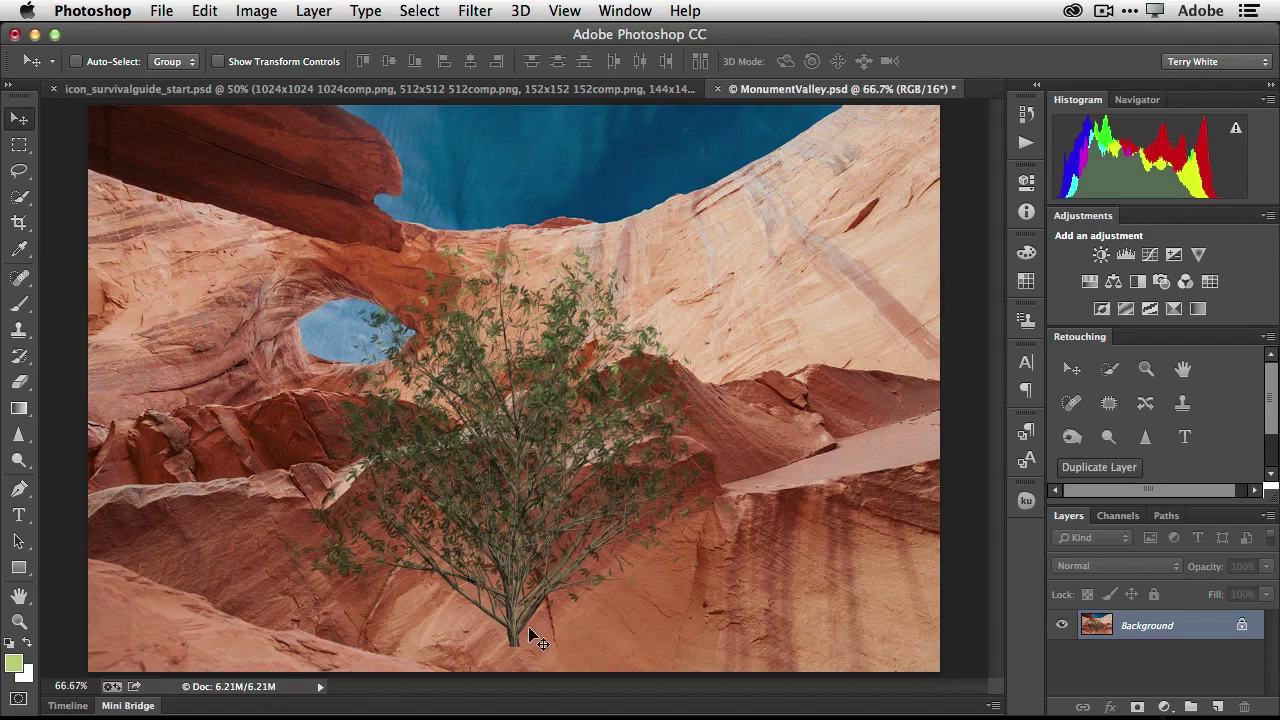
Step: Undo the shrub, then render the Tree pattern fill onto a new Layer 1 and verify its visibility
key("super+z")
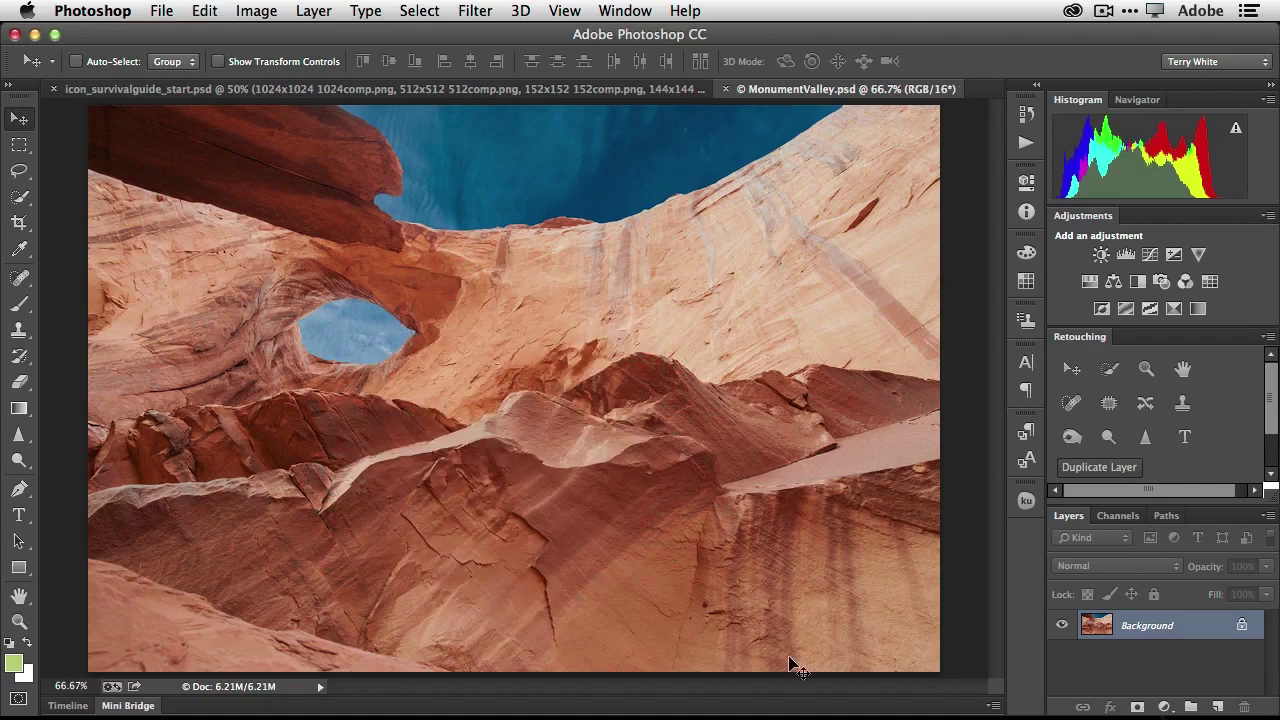
left_click(1220, 708)
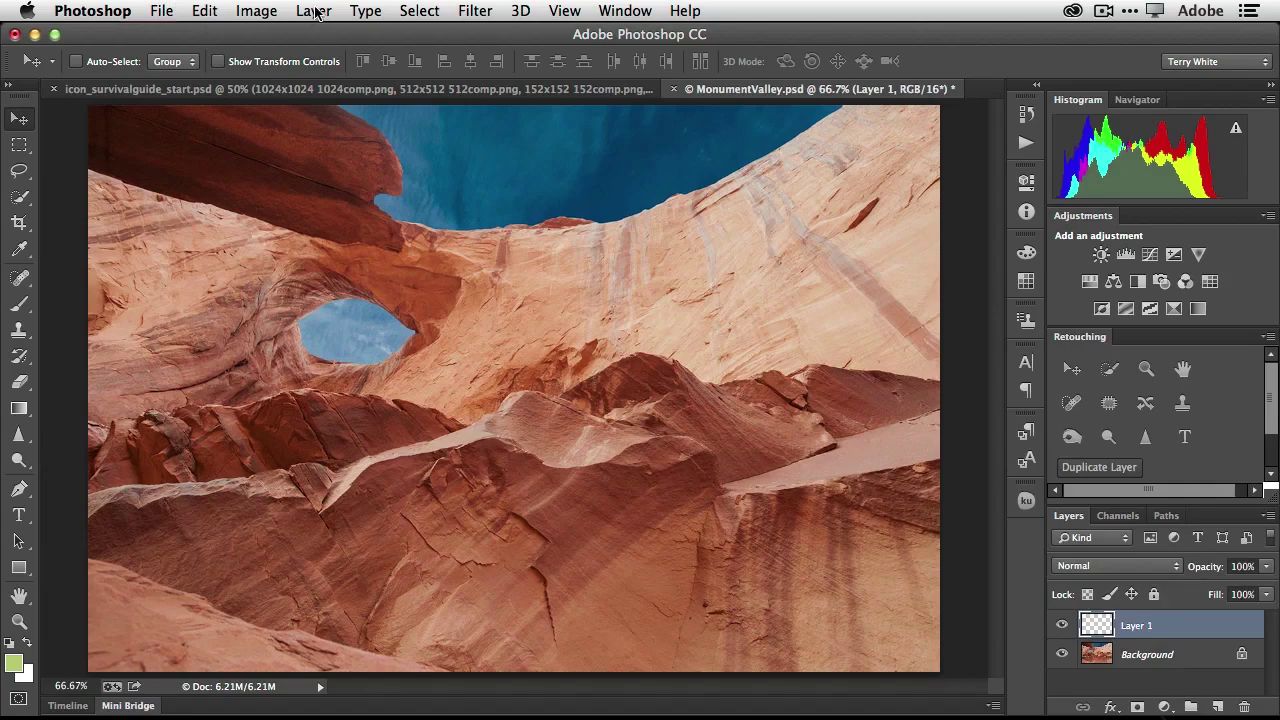
left_click(210, 11)
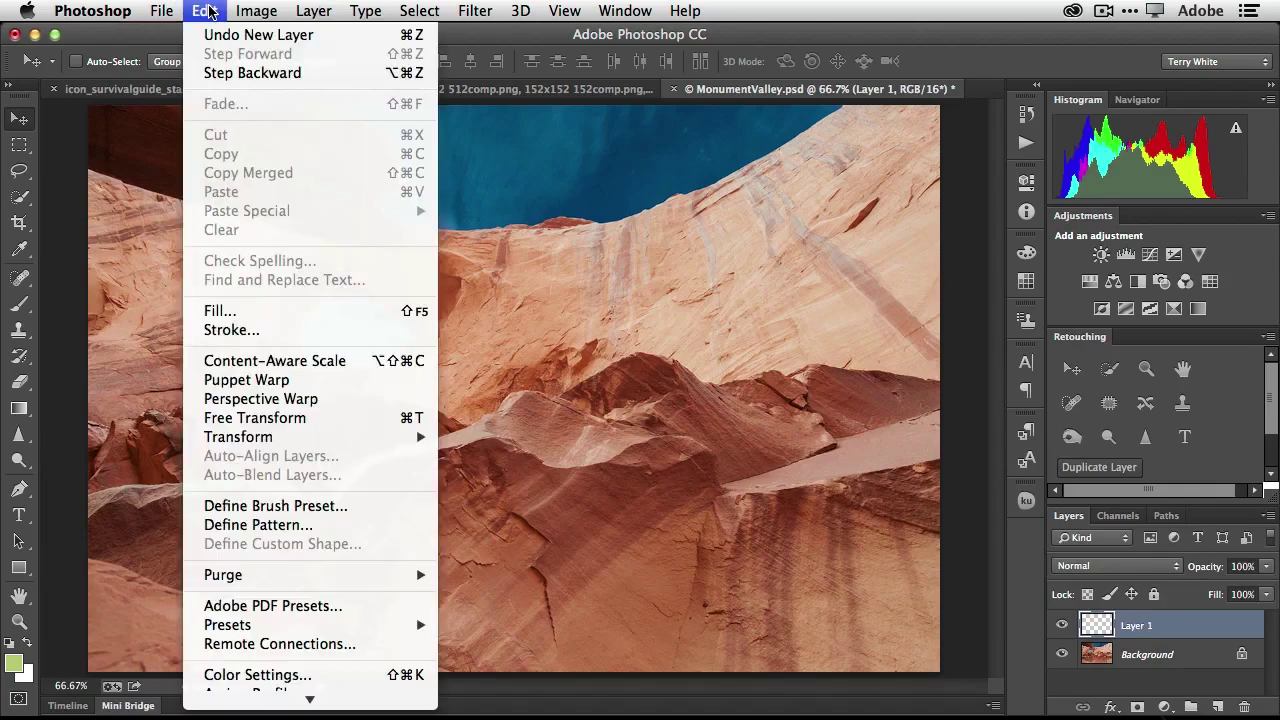
left_click(258, 318)
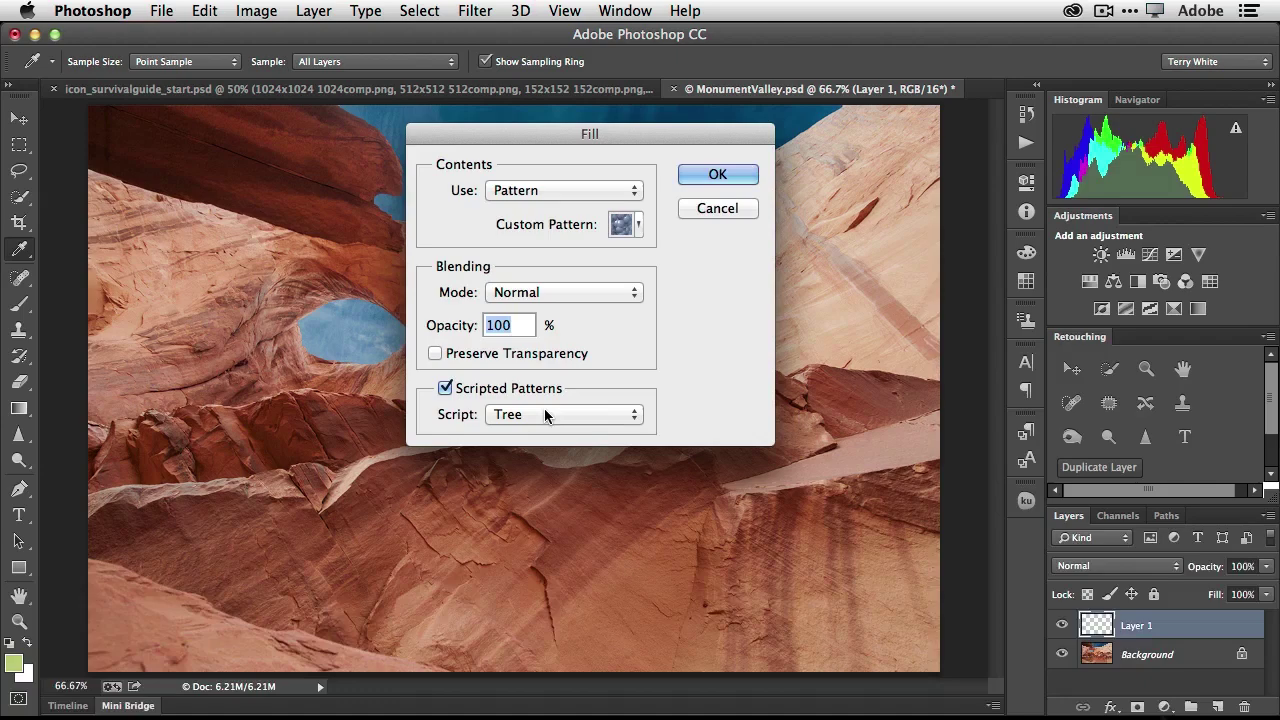
left_click(714, 176)
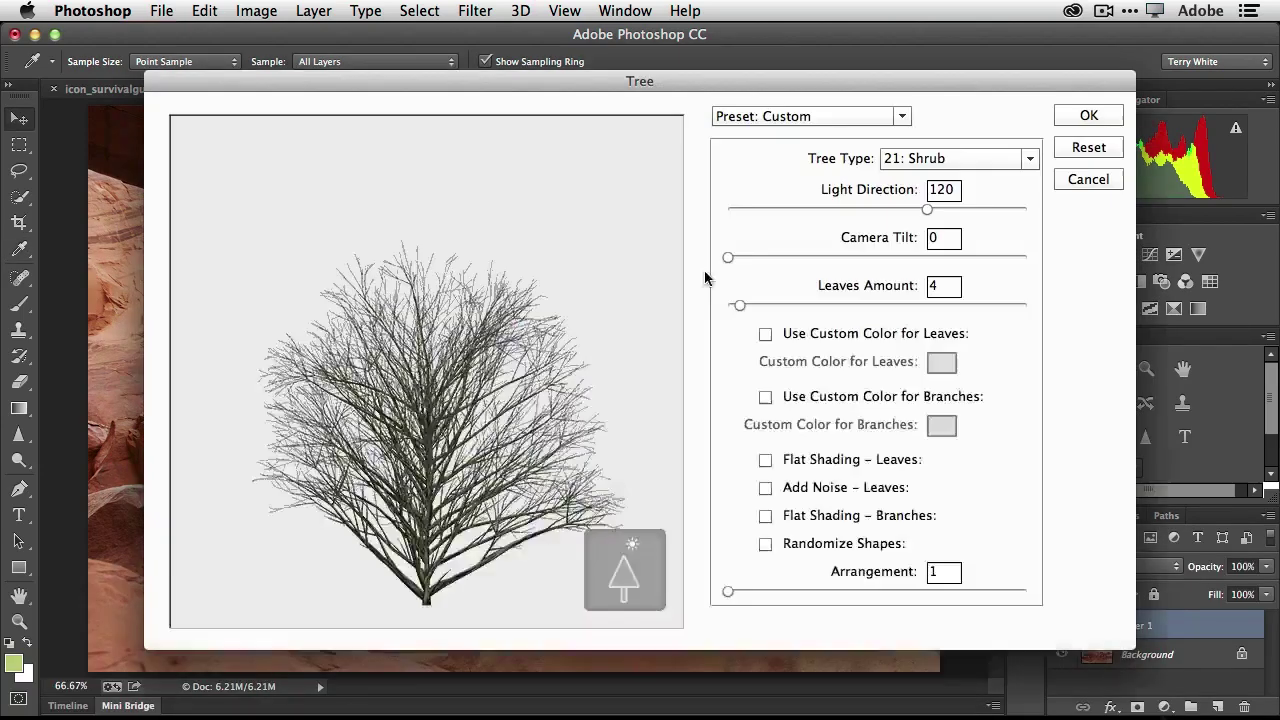
left_click(1087, 118)
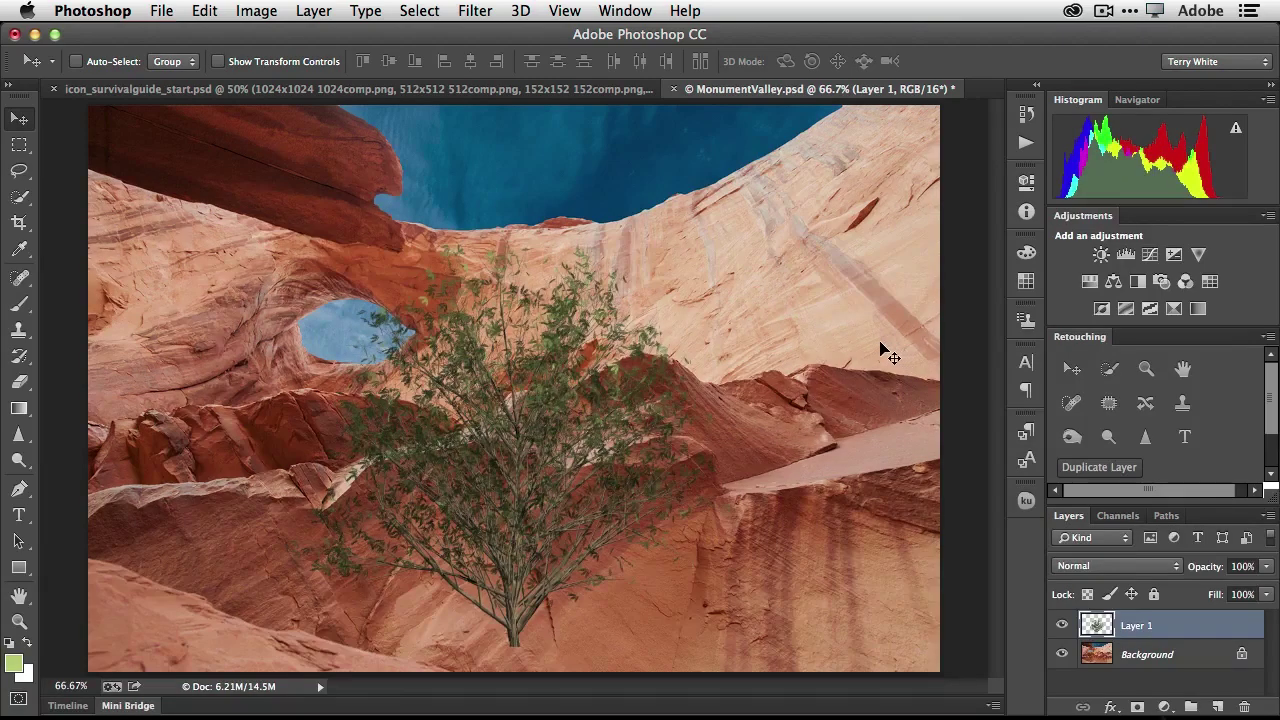
left_click(1064, 627)
left_click(1064, 627)
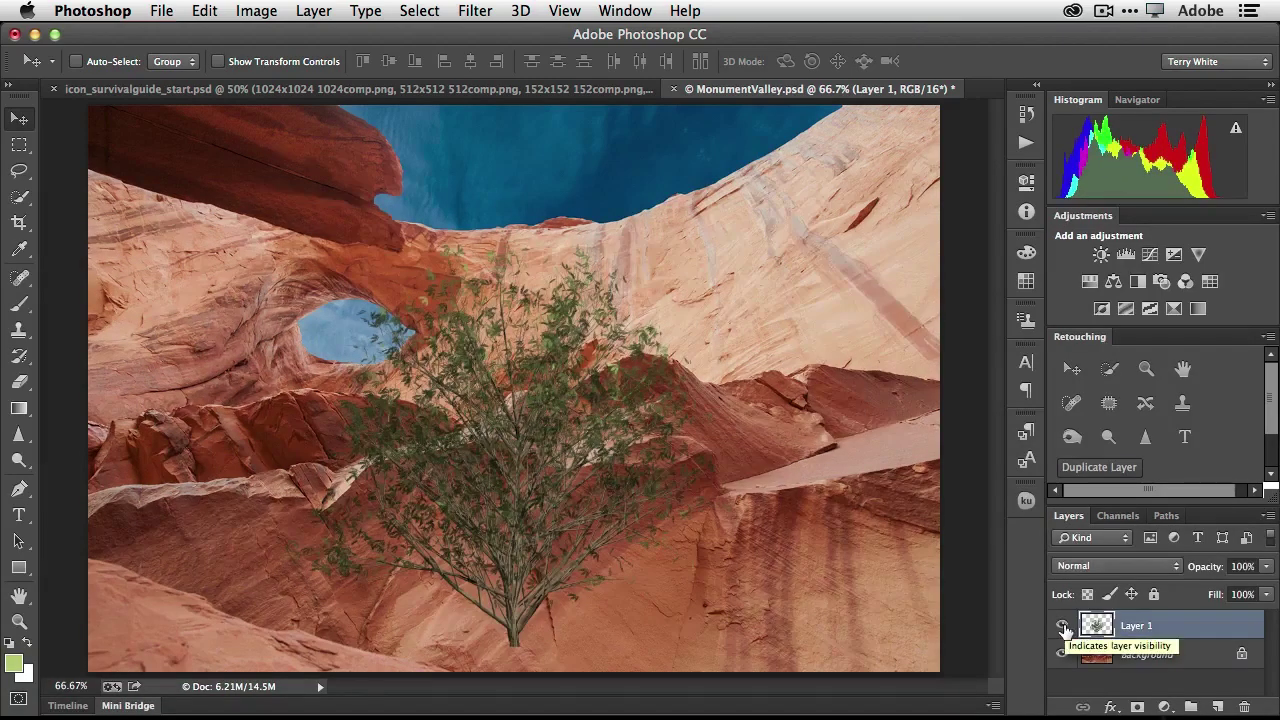
Step: Rename Layer 1 to Tree
double_click(1140, 626)
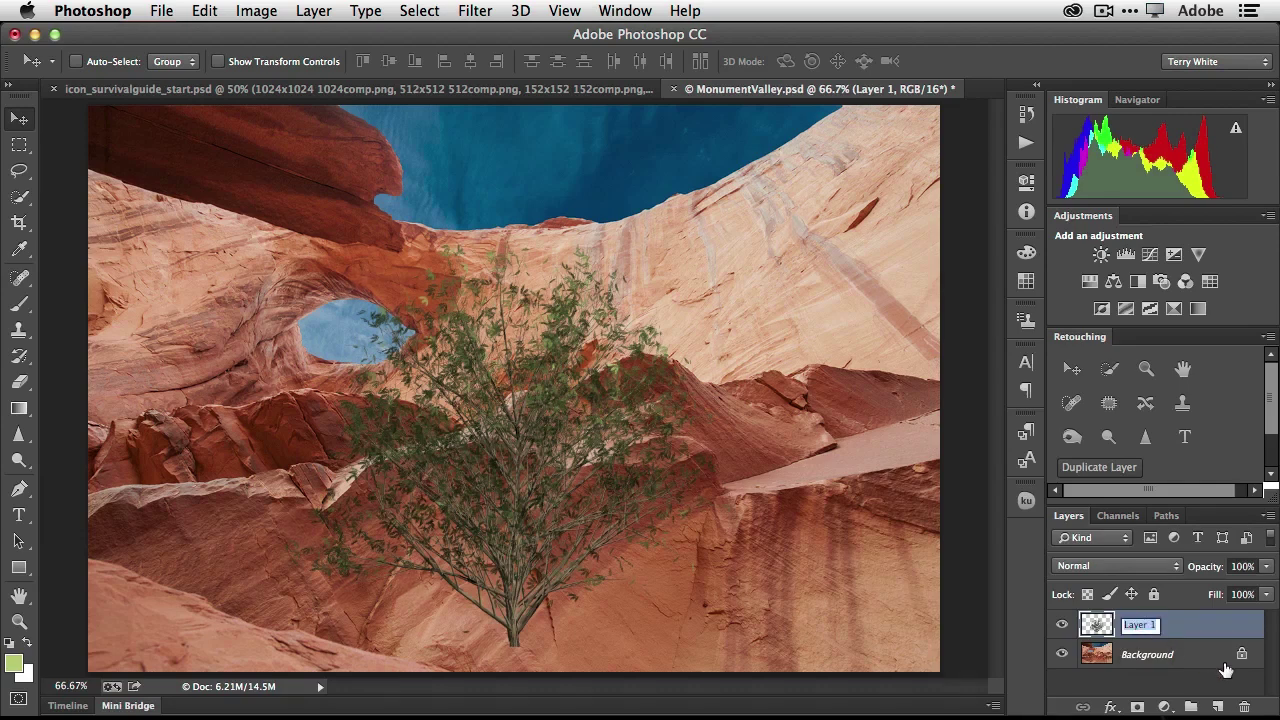
type("Tree")
key("Return")
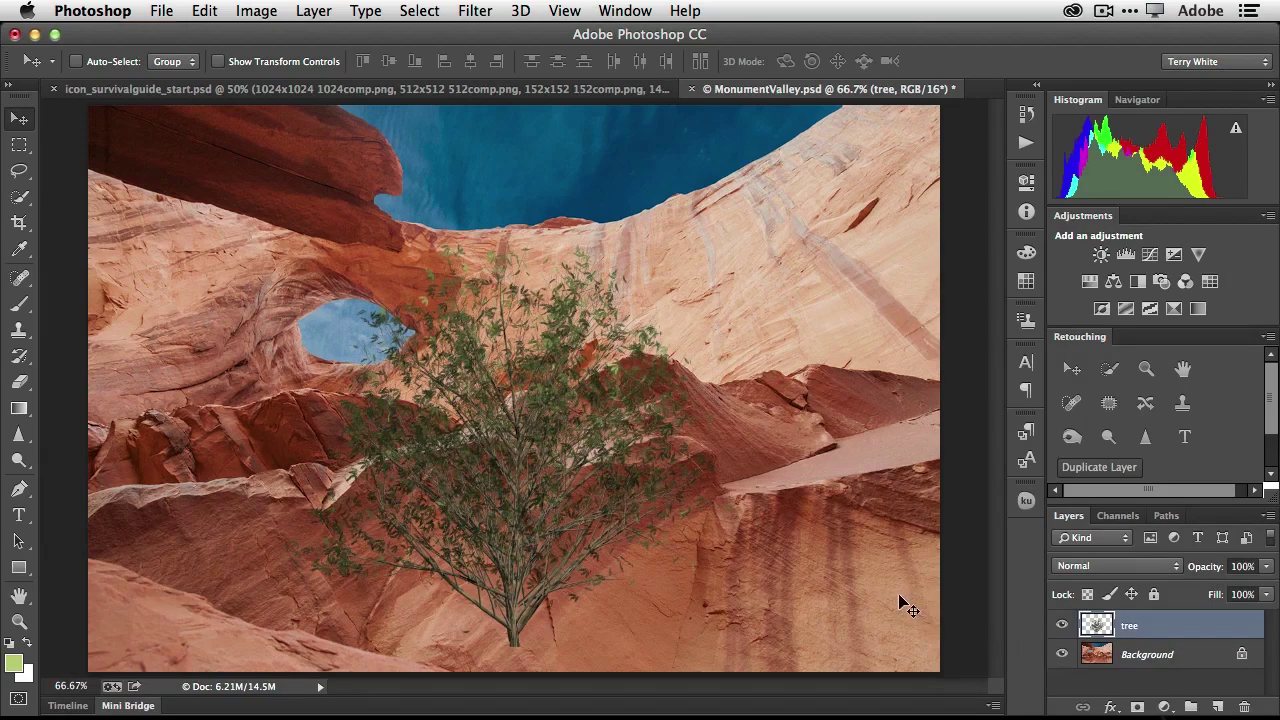
Step: Free Transform the tree to about 41% and place it on the central rock ridge
key("ctrl+t")
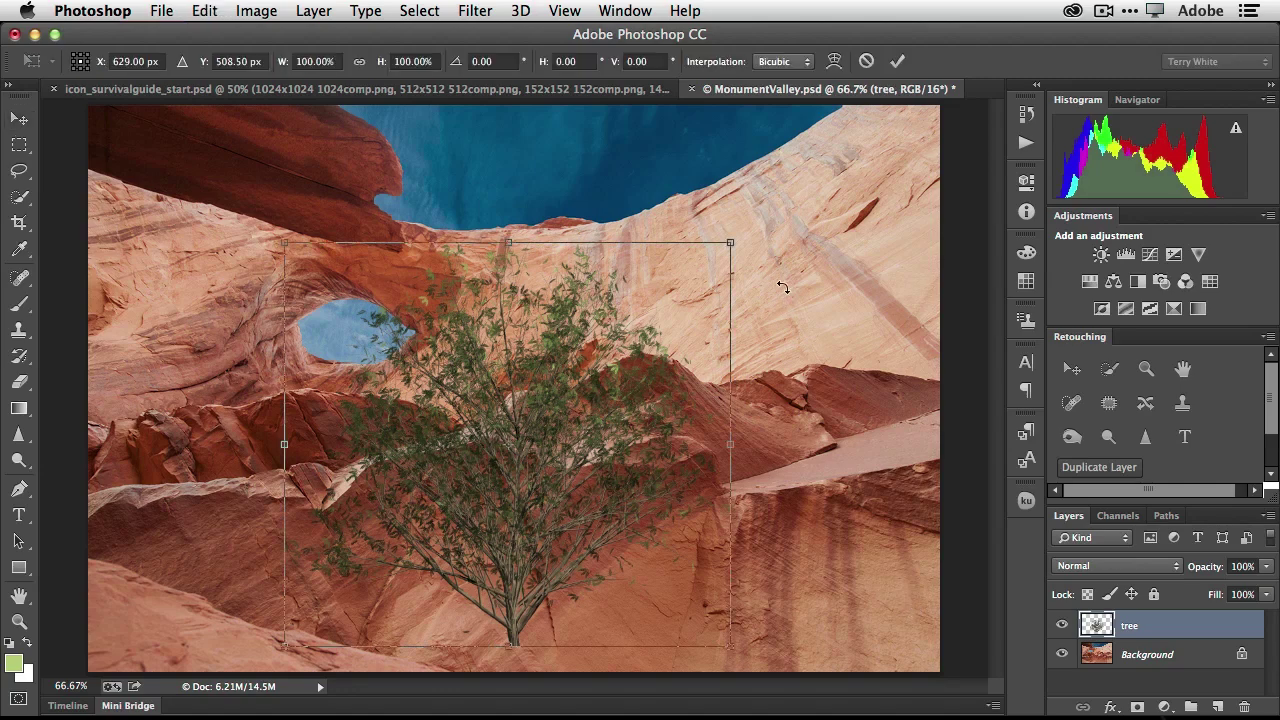
left_click_drag(730, 241, 520, 473)
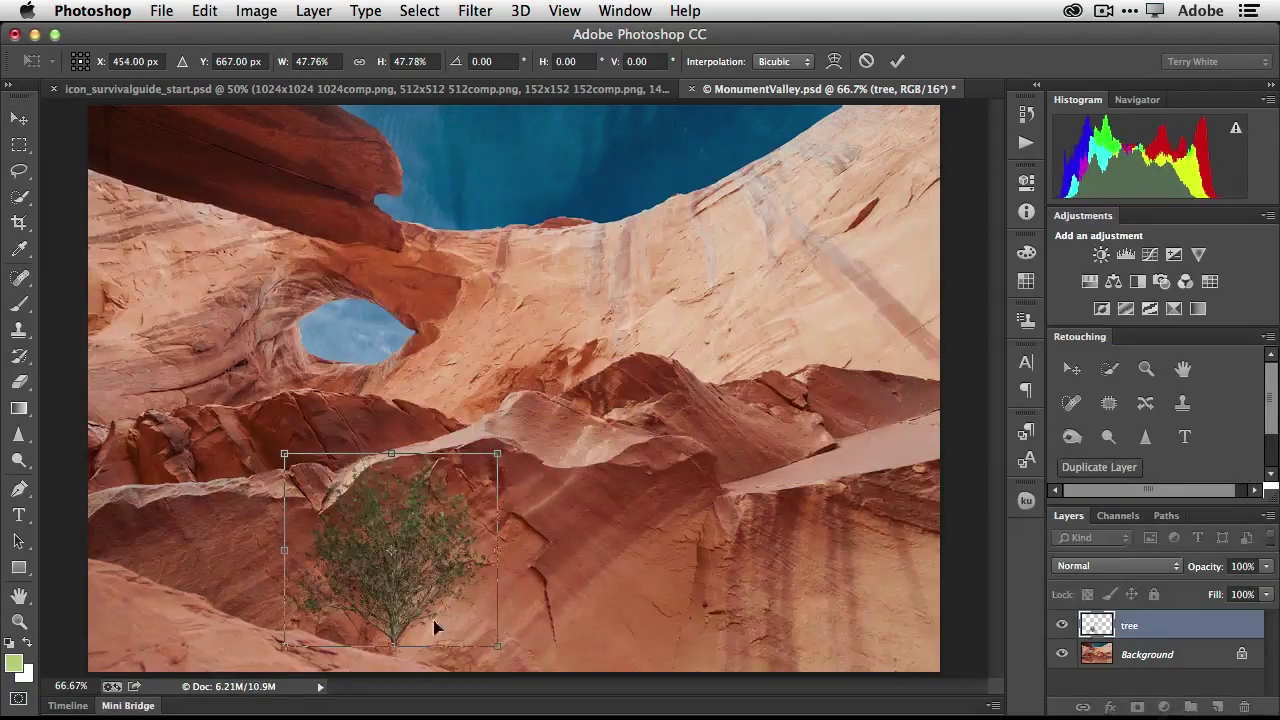
left_click_drag(392, 624, 713, 364)
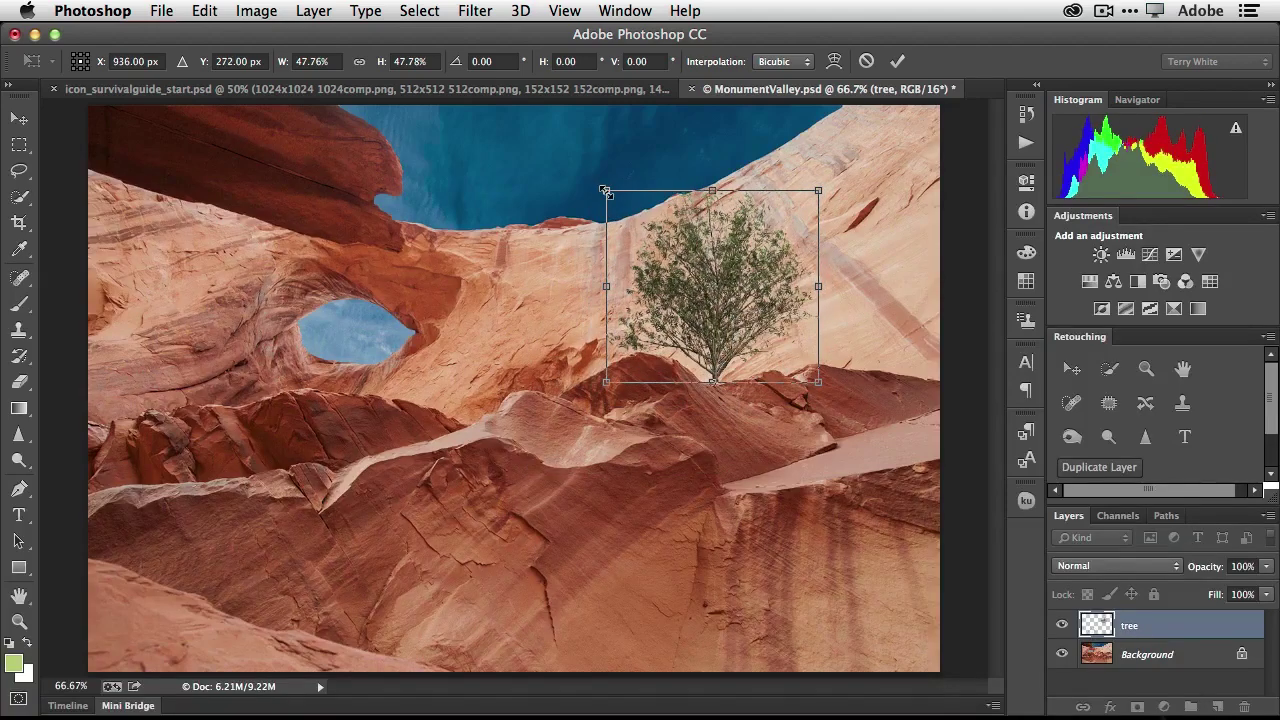
left_click_drag(605, 190, 636, 217)
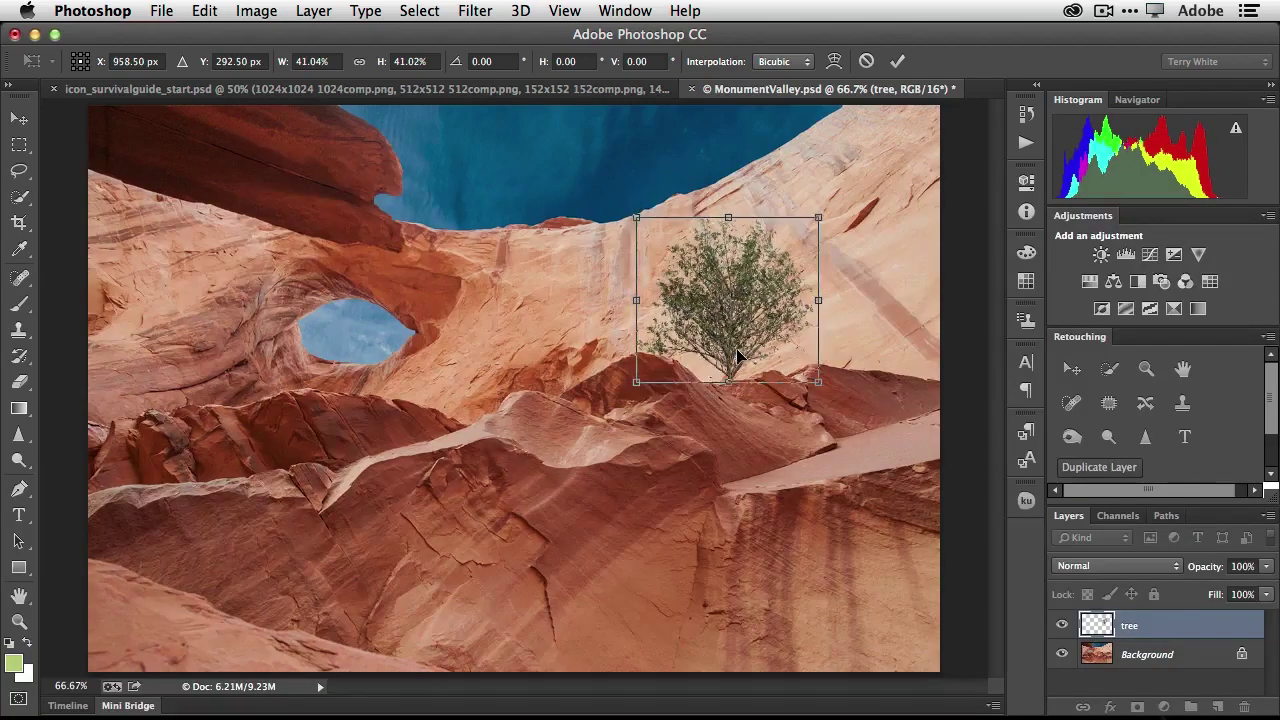
left_click_drag(737, 355, 713, 358)
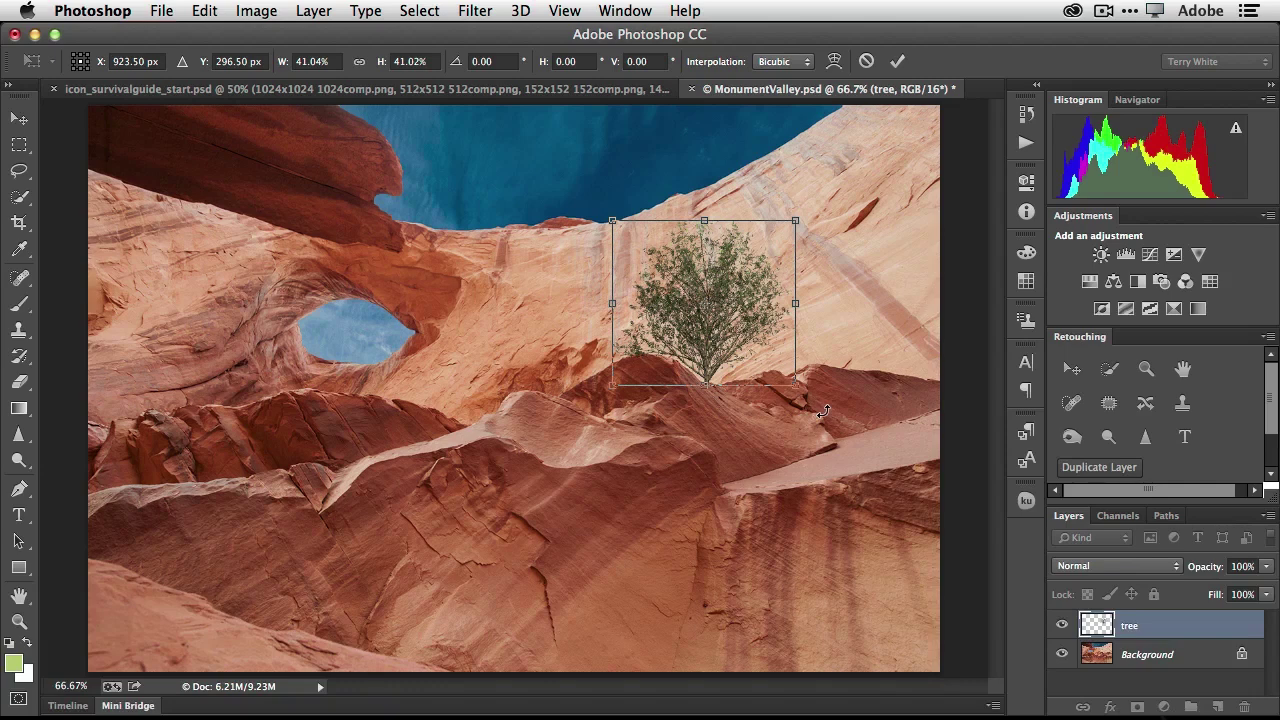
key("Return")
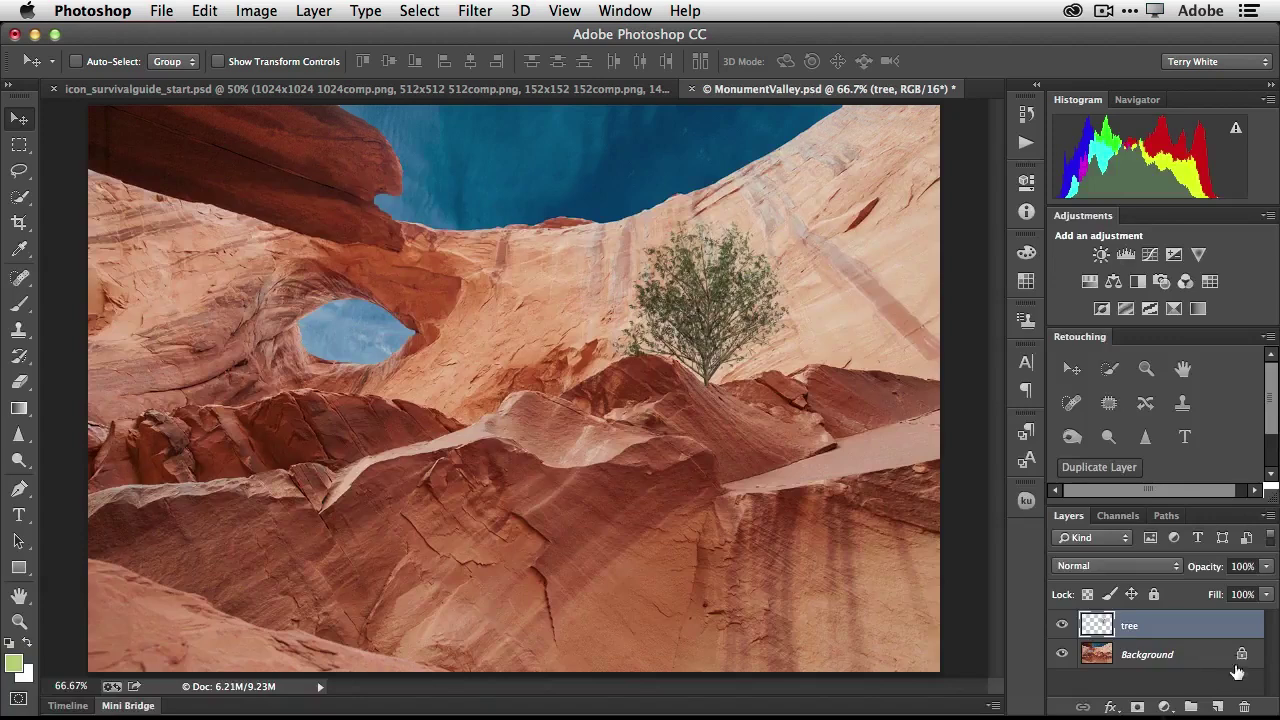
Step: Add a new empty layer above the tree and name it 'border'
left_click(1217, 707)
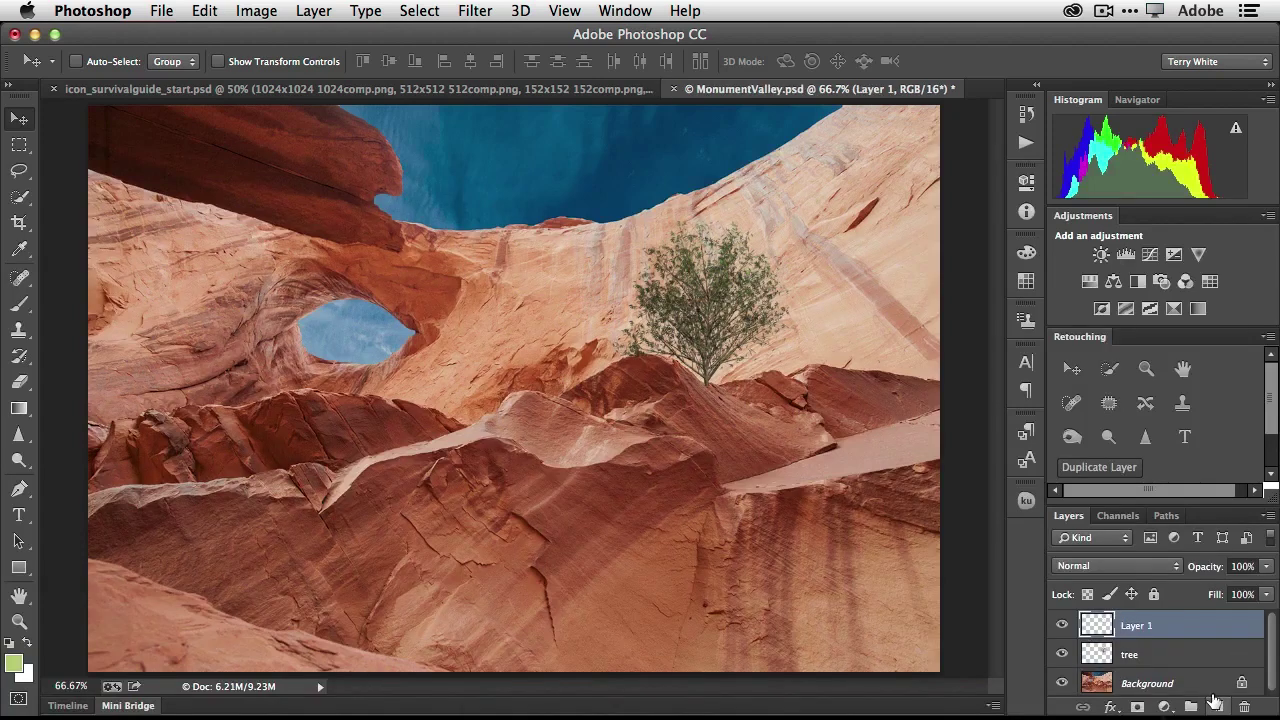
double_click(1135, 625)
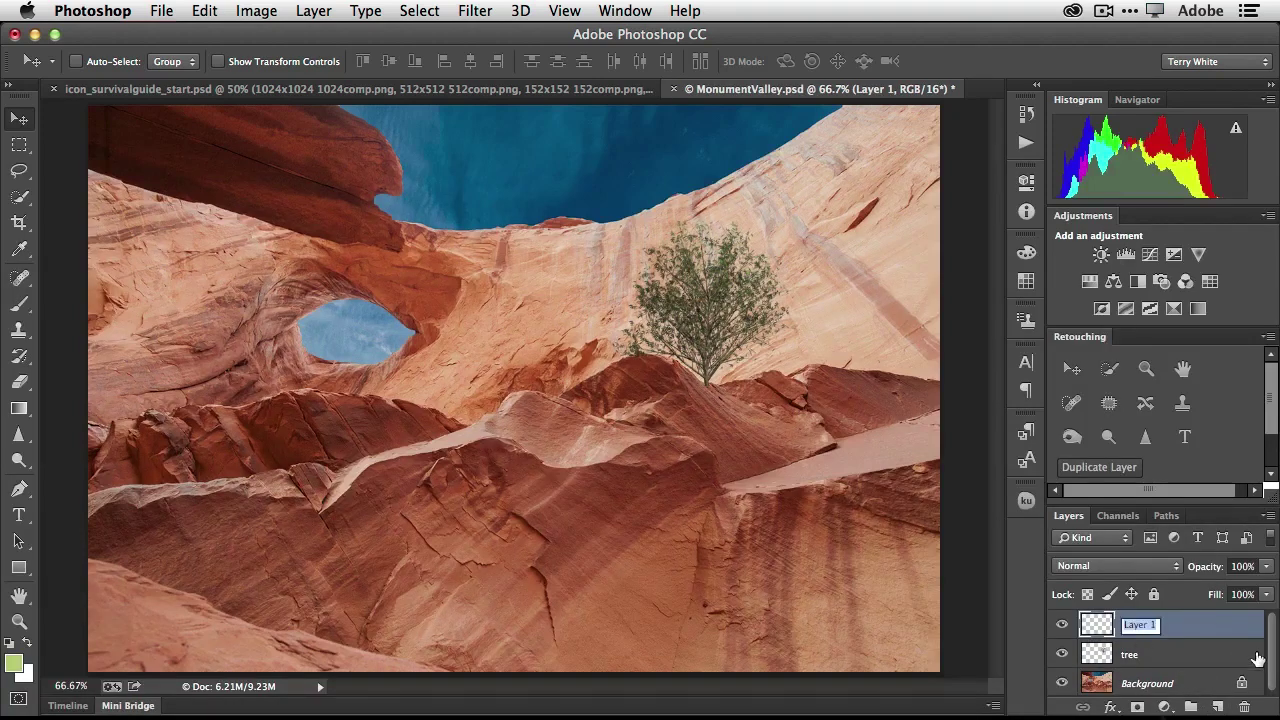
type("border")
key("Return")
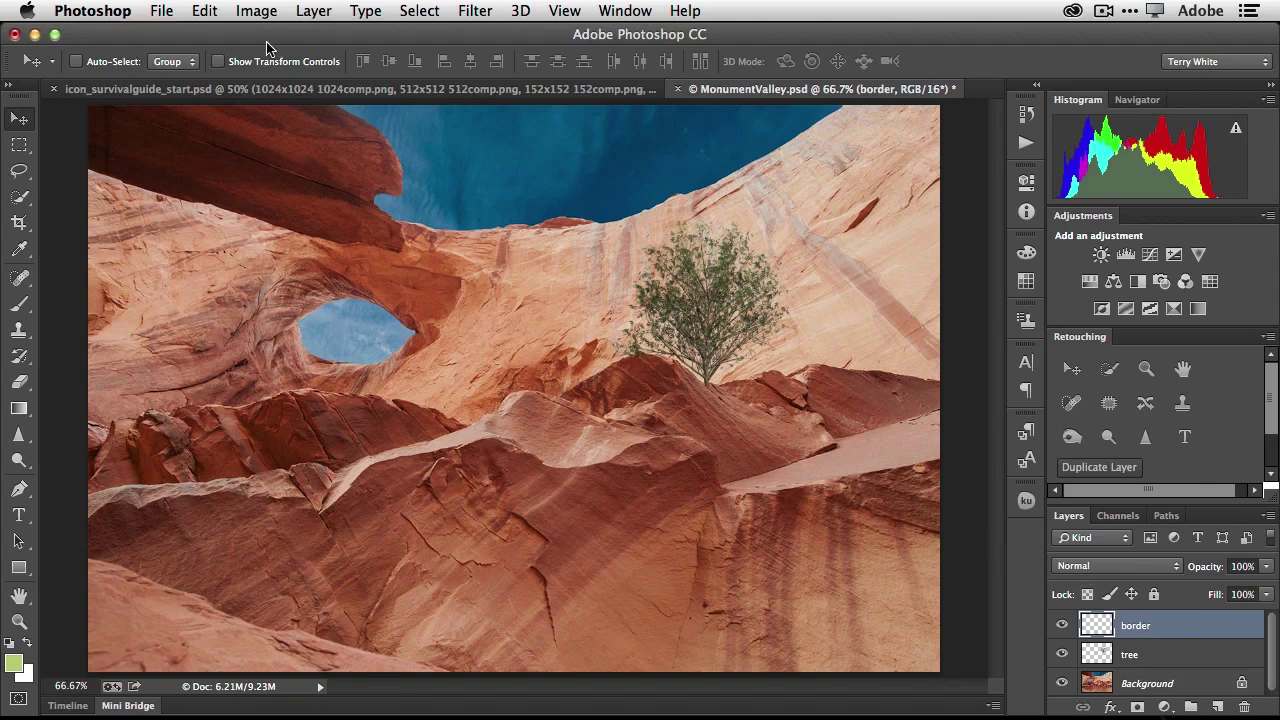
Step: Fill the border layer with the Picture Frame scripted pattern
left_click(204, 12)
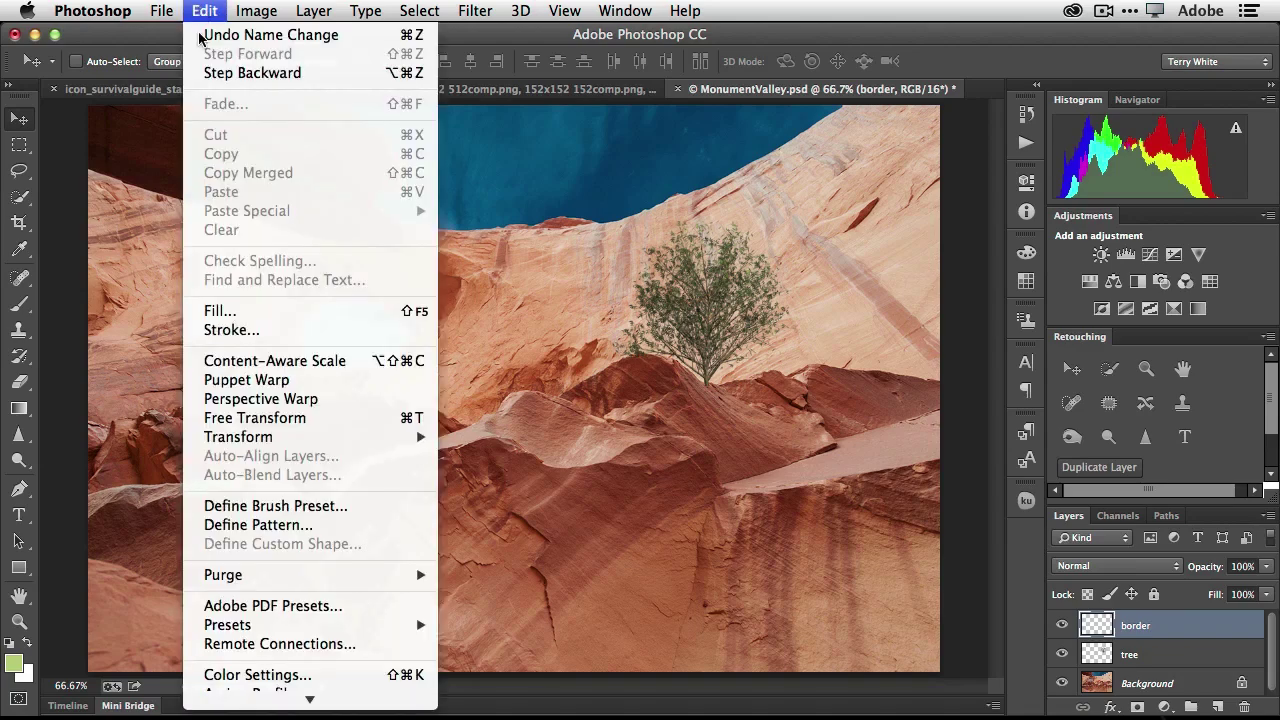
left_click(220, 311)
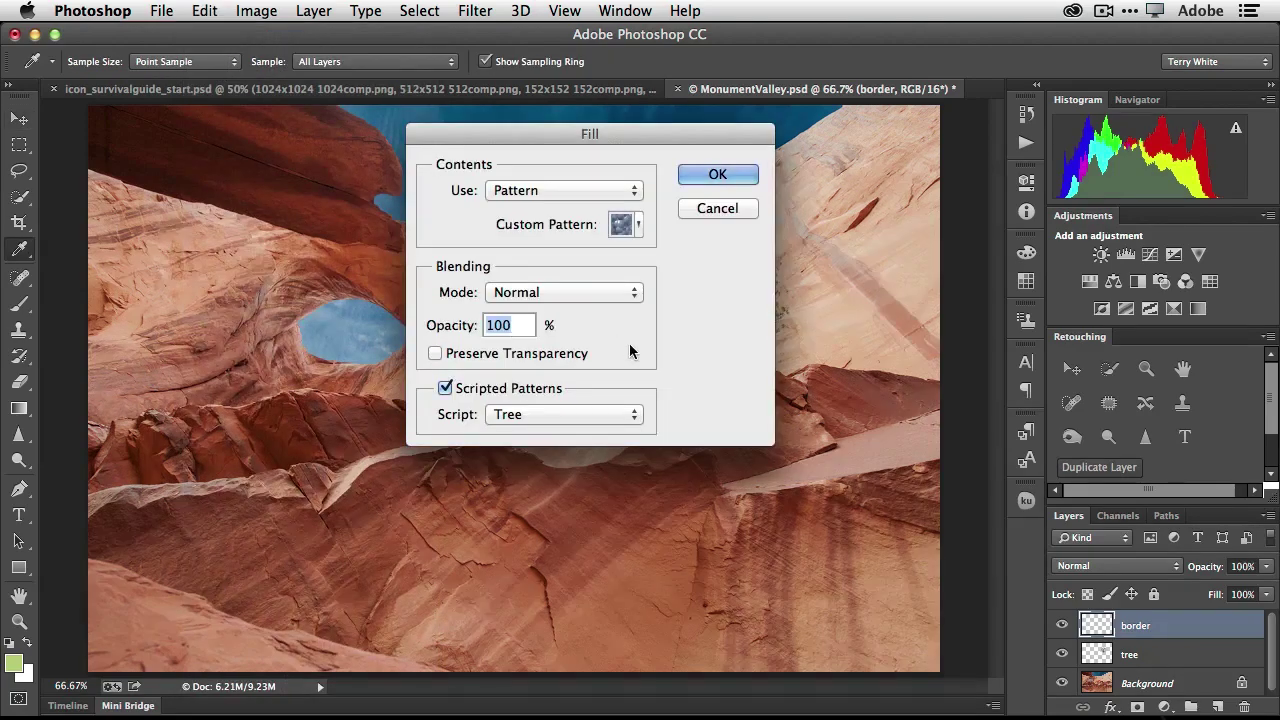
left_click(568, 413)
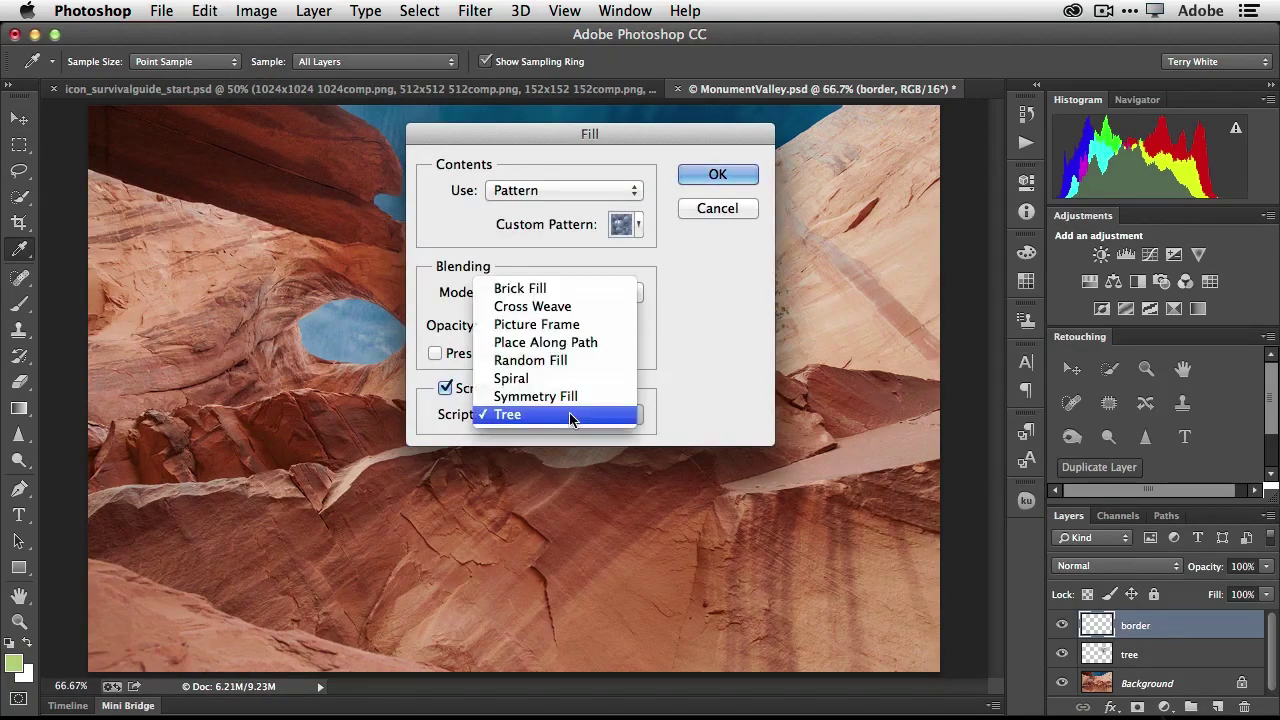
left_click(577, 326)
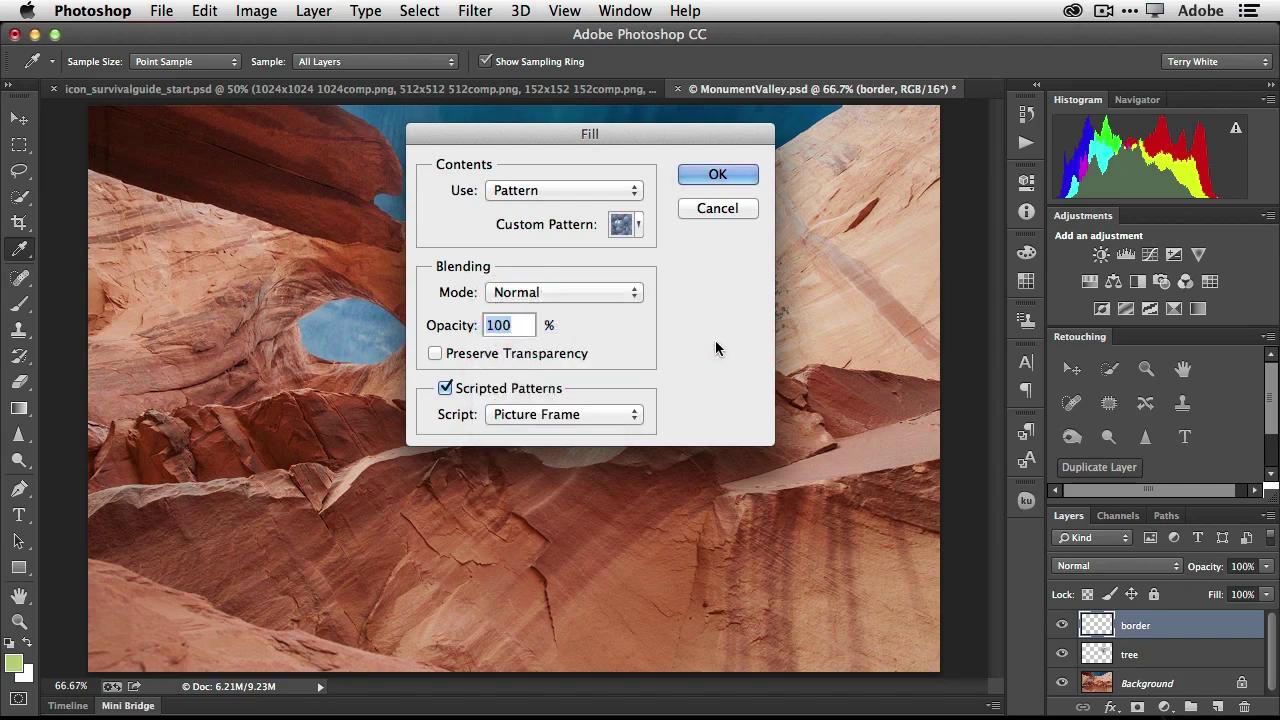
left_click(719, 178)
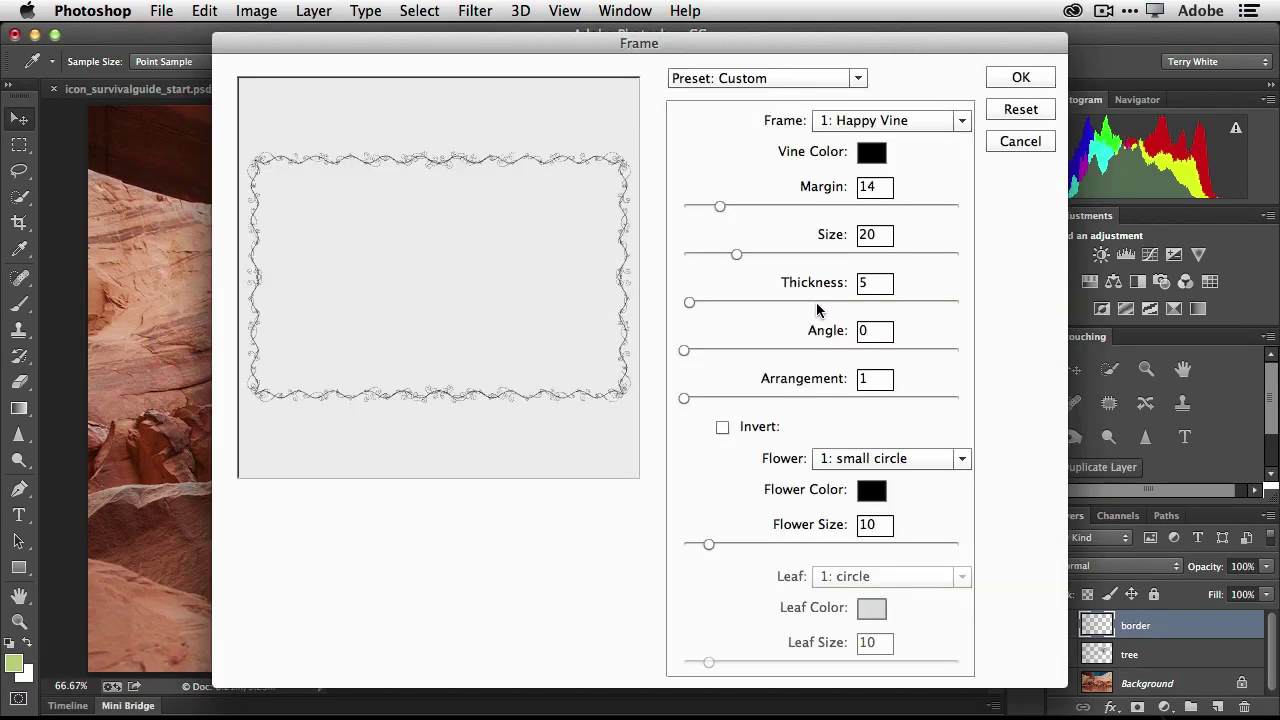
left_click(914, 122)
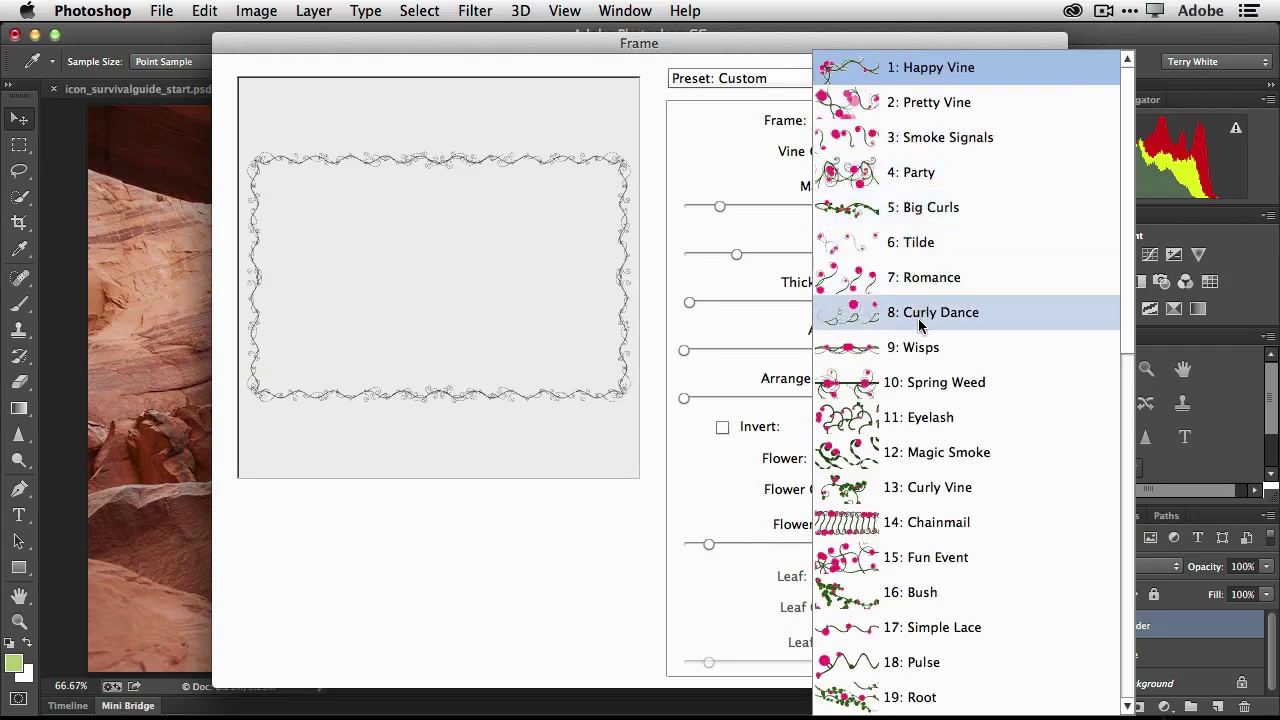
Step: Pick frame 42: Double Inverse Rounded Corners and apply it as a thin outline around the photo
scroll(917, 365, "down", 10)
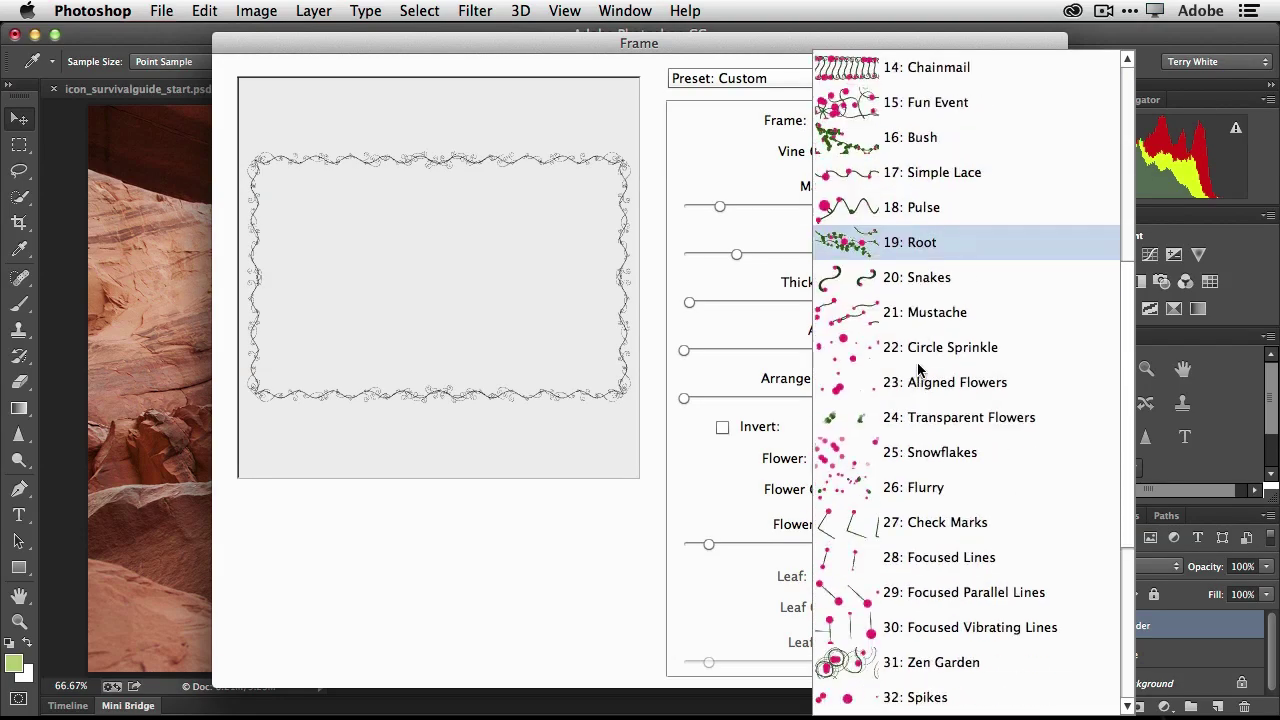
scroll(917, 347, "down", 5)
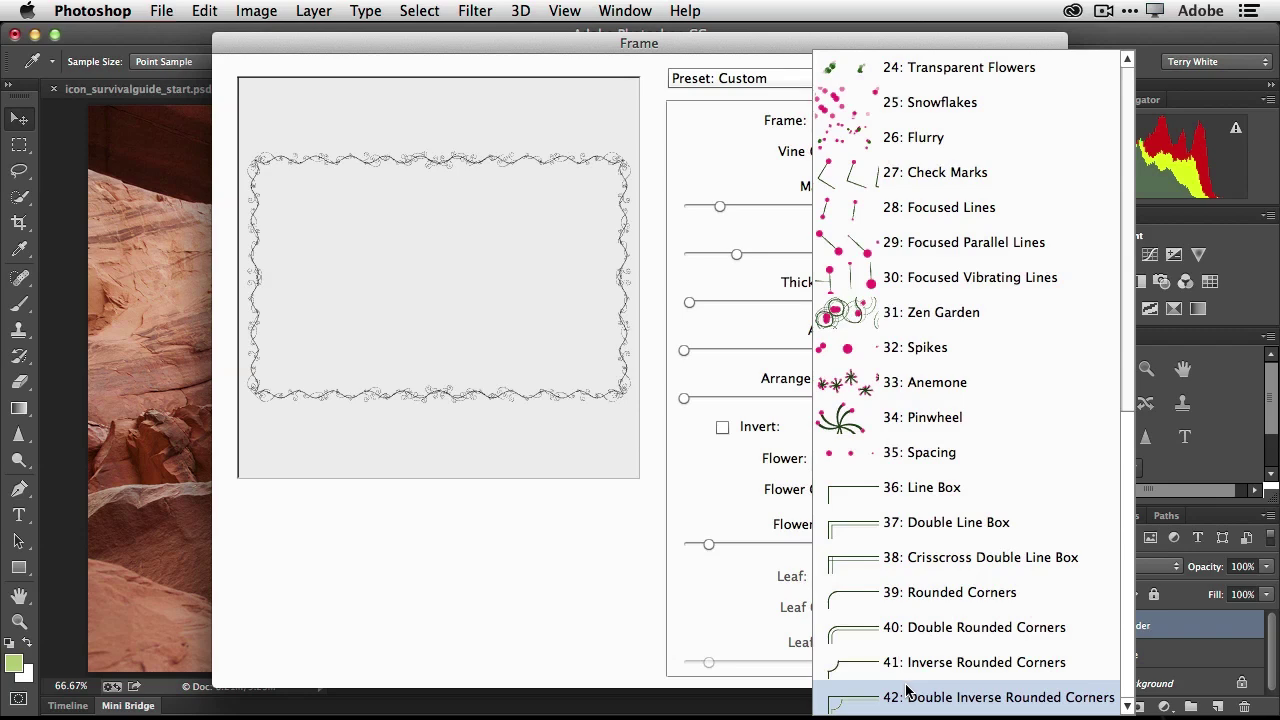
left_click(908, 690)
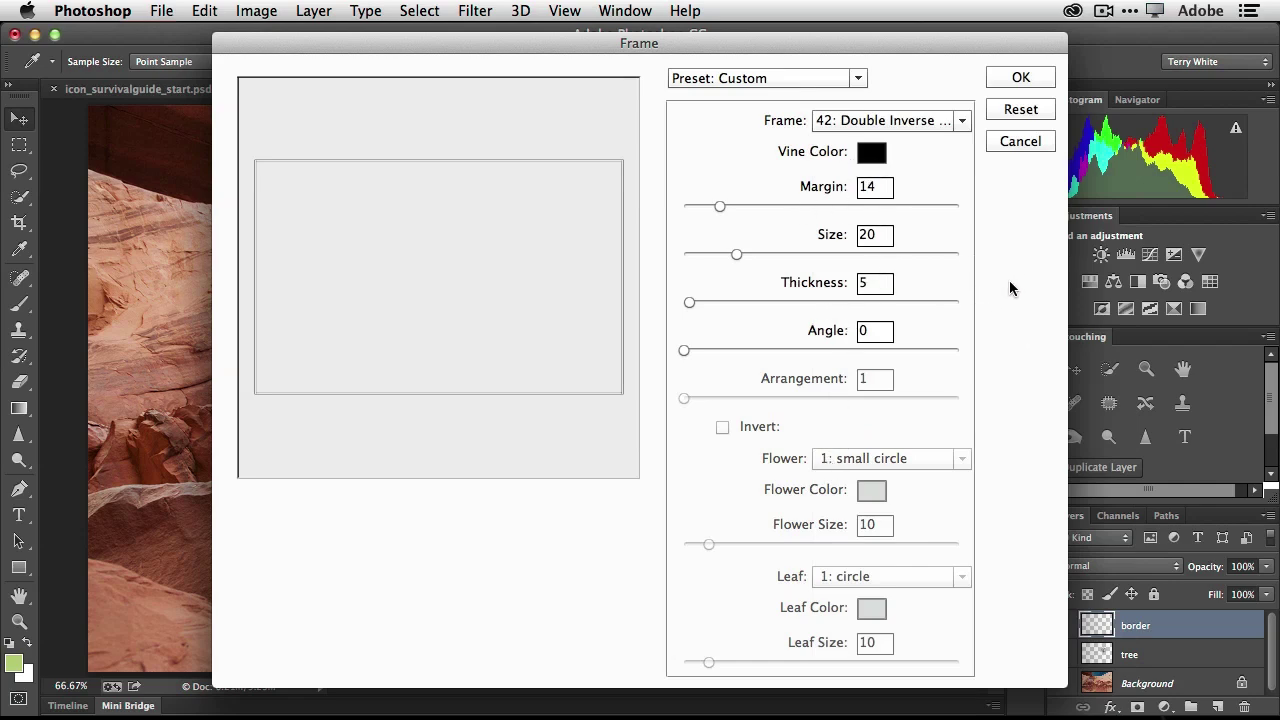
left_click(1018, 109)
left_click(1019, 80)
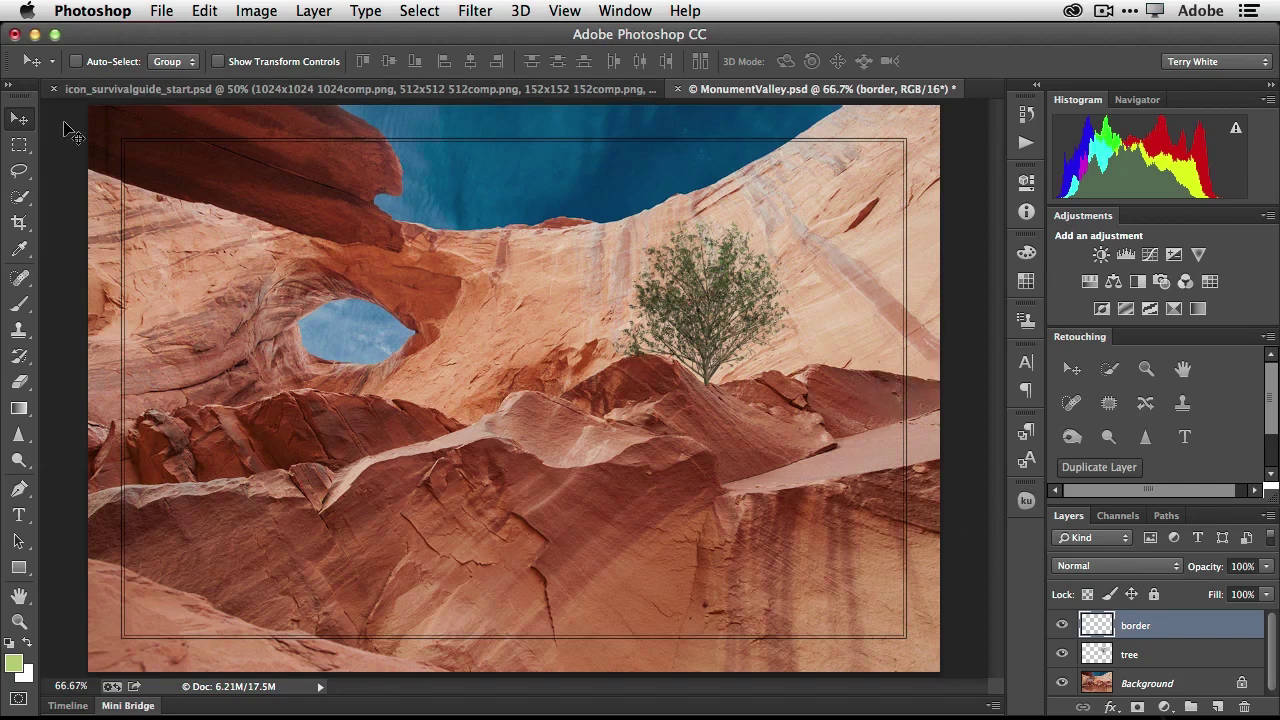
Step: Marquee-select the area inside the thin frame, then invert to select the outer band
left_click(20, 146)
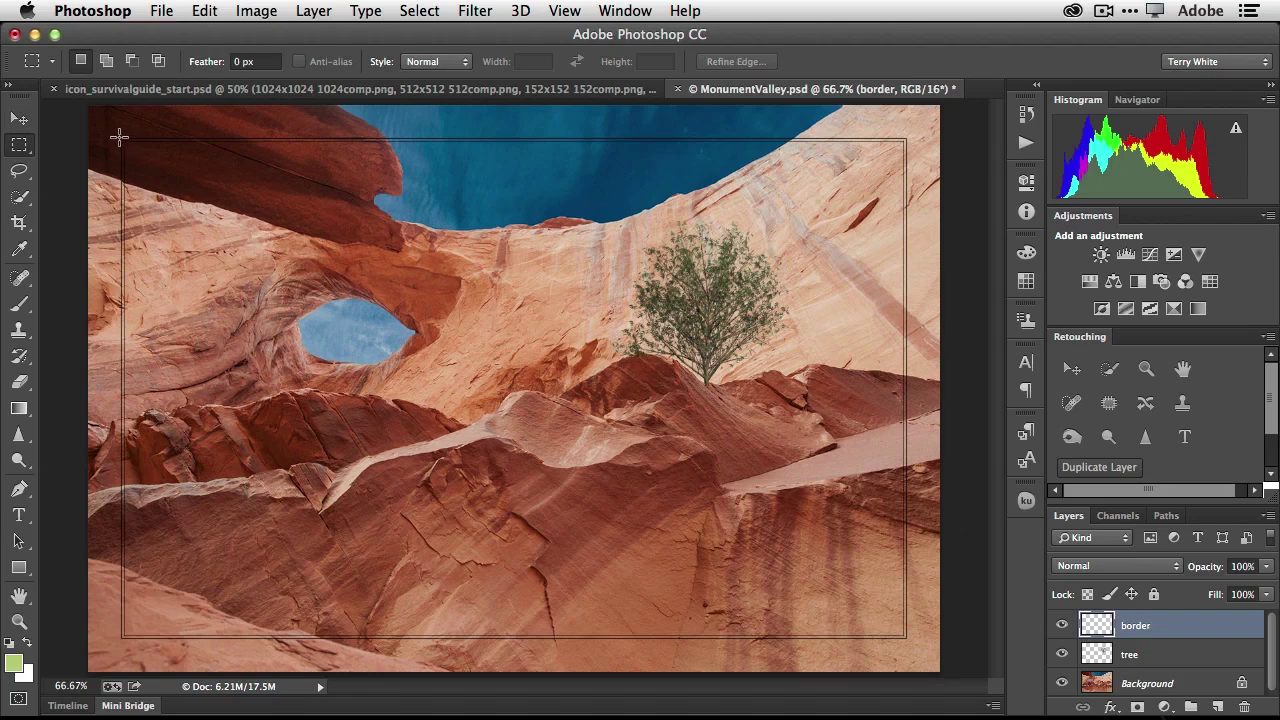
left_click_drag(119, 137, 906, 640)
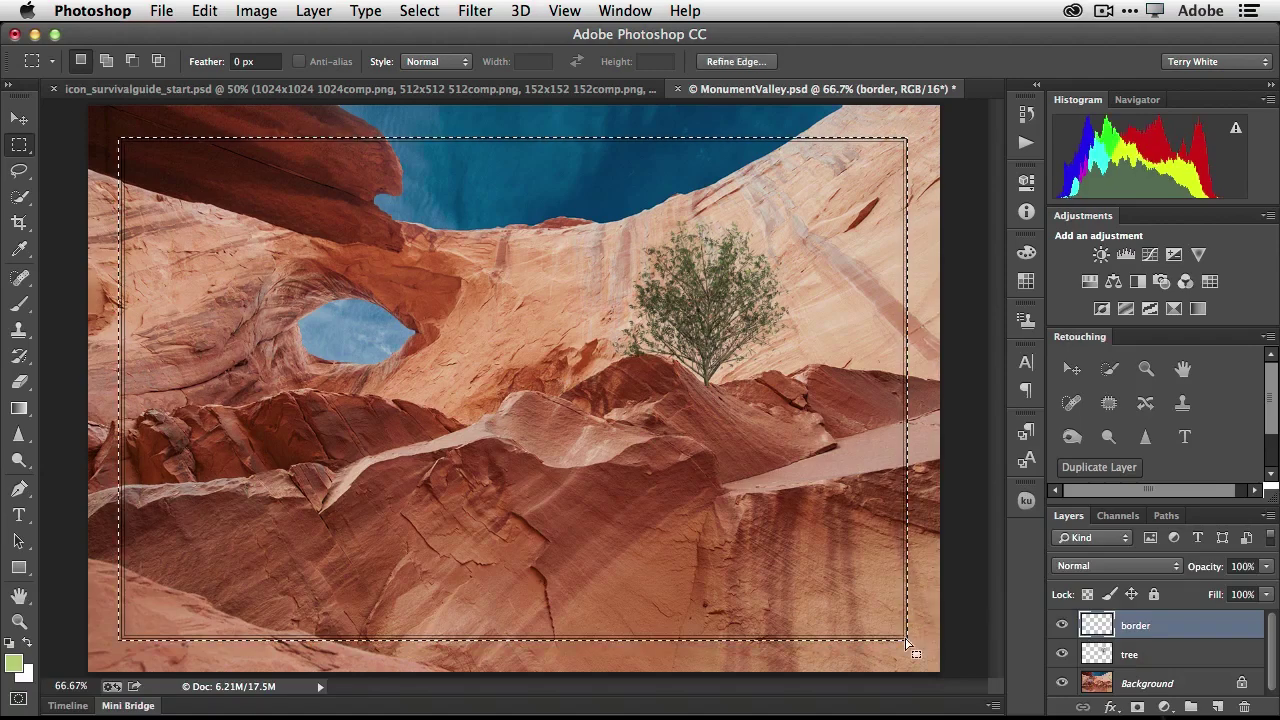
left_click(396, 12)
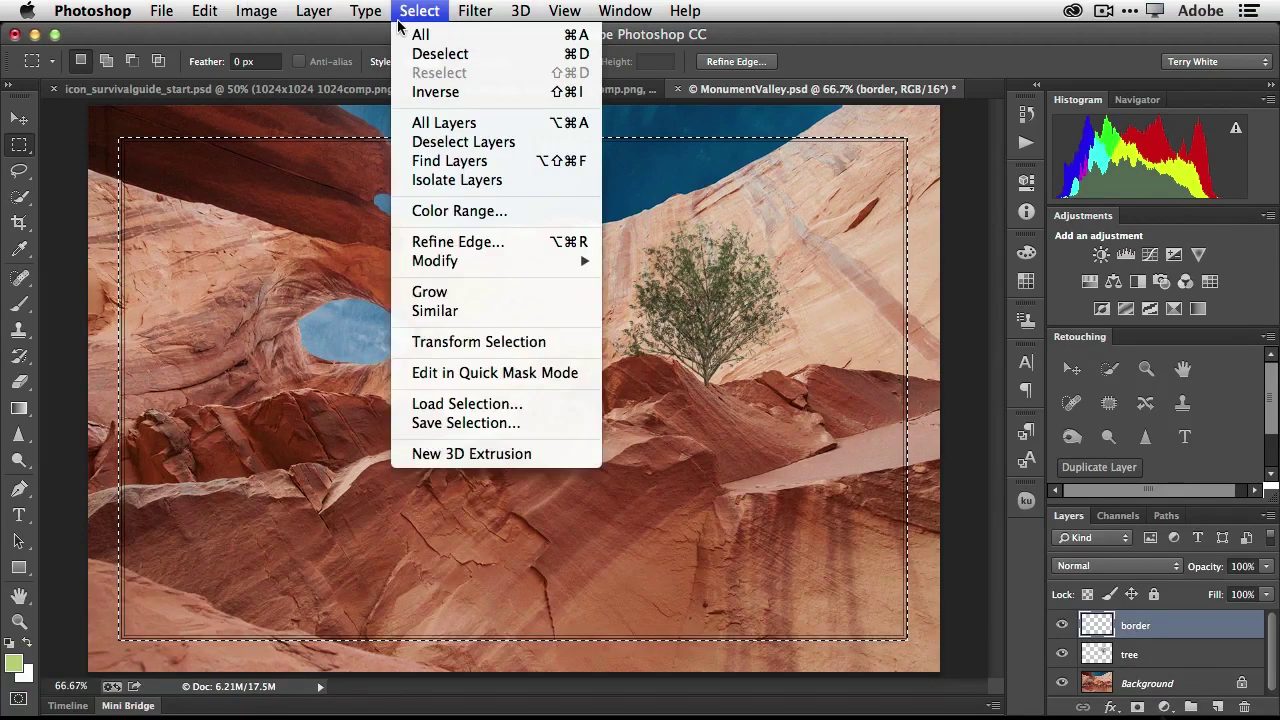
left_click(435, 91)
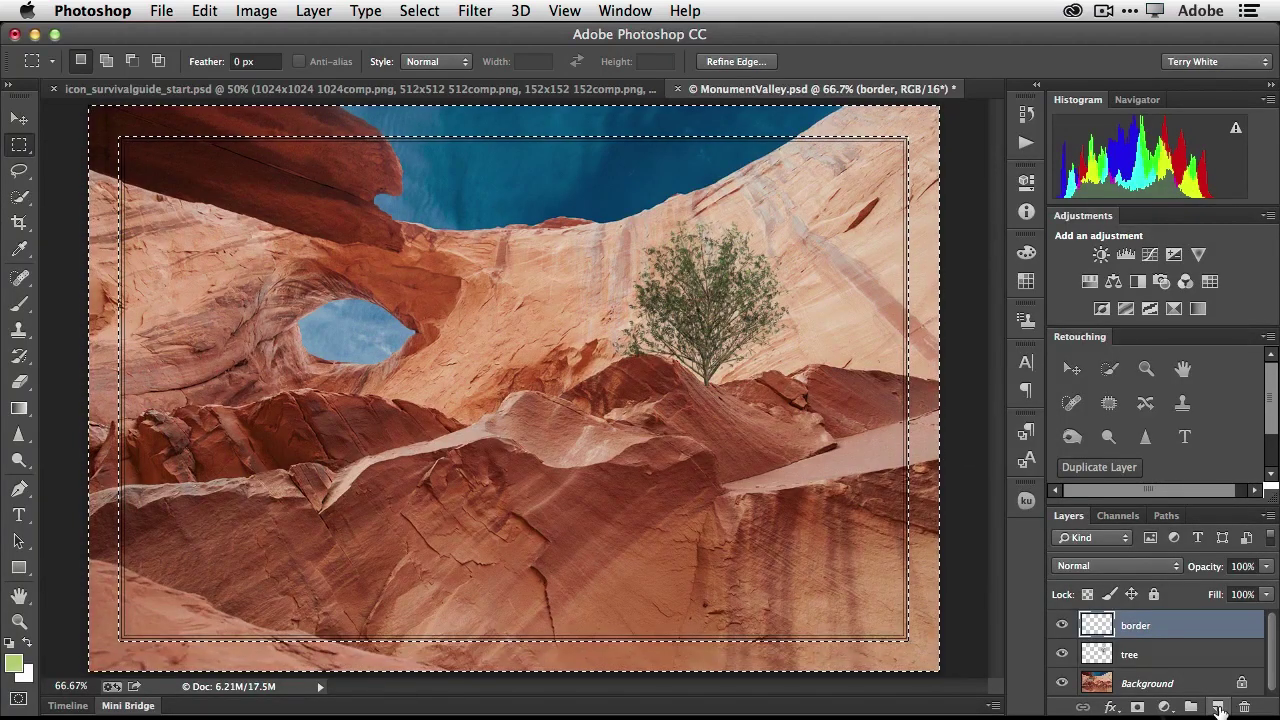
Step: Add a new empty layer above border and name it 'matte'
left_click(1219, 707)
double_click(1140, 626)
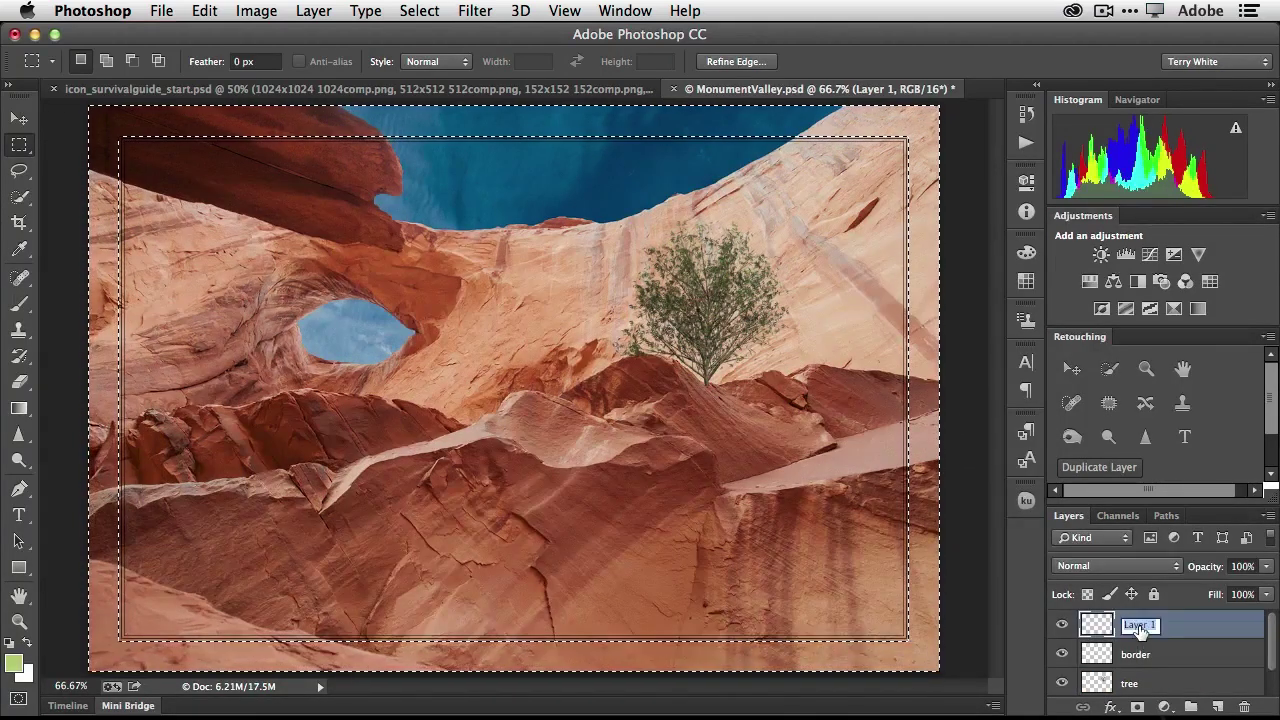
type("matte")
key("Return")
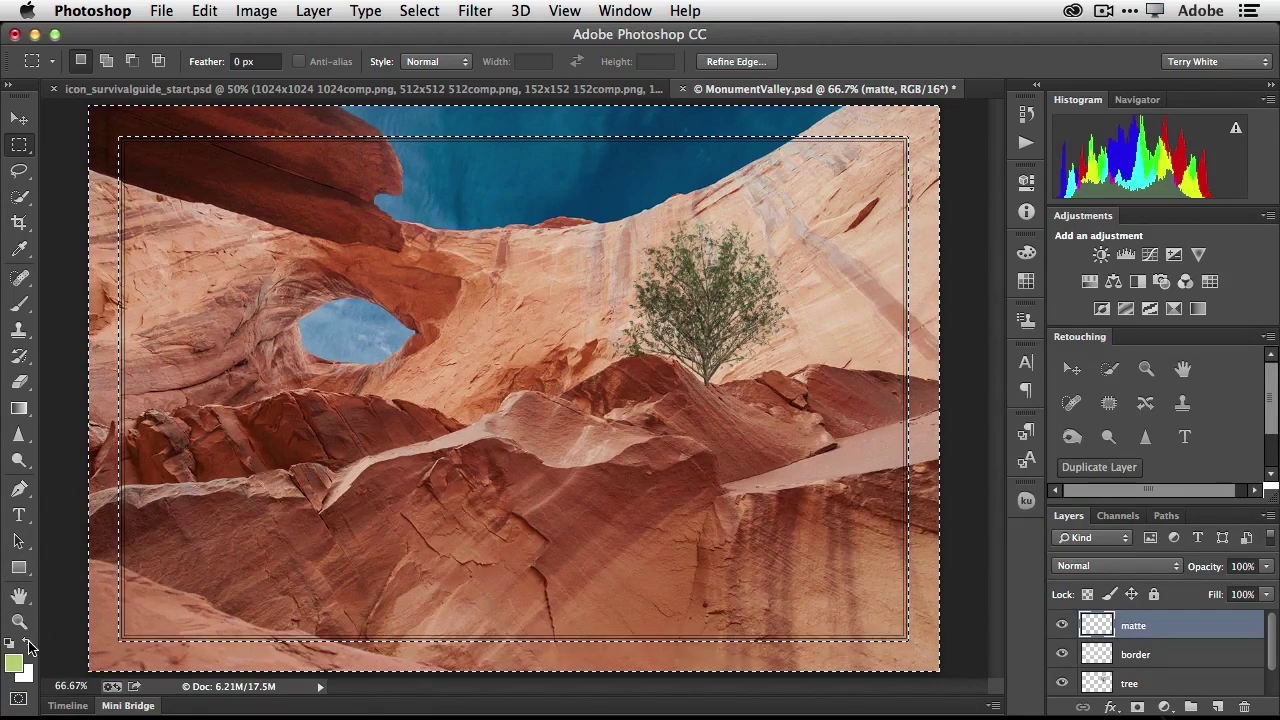
Step: Reset default colours and fill the outer band with white, undoing a trial black fill
key("d")
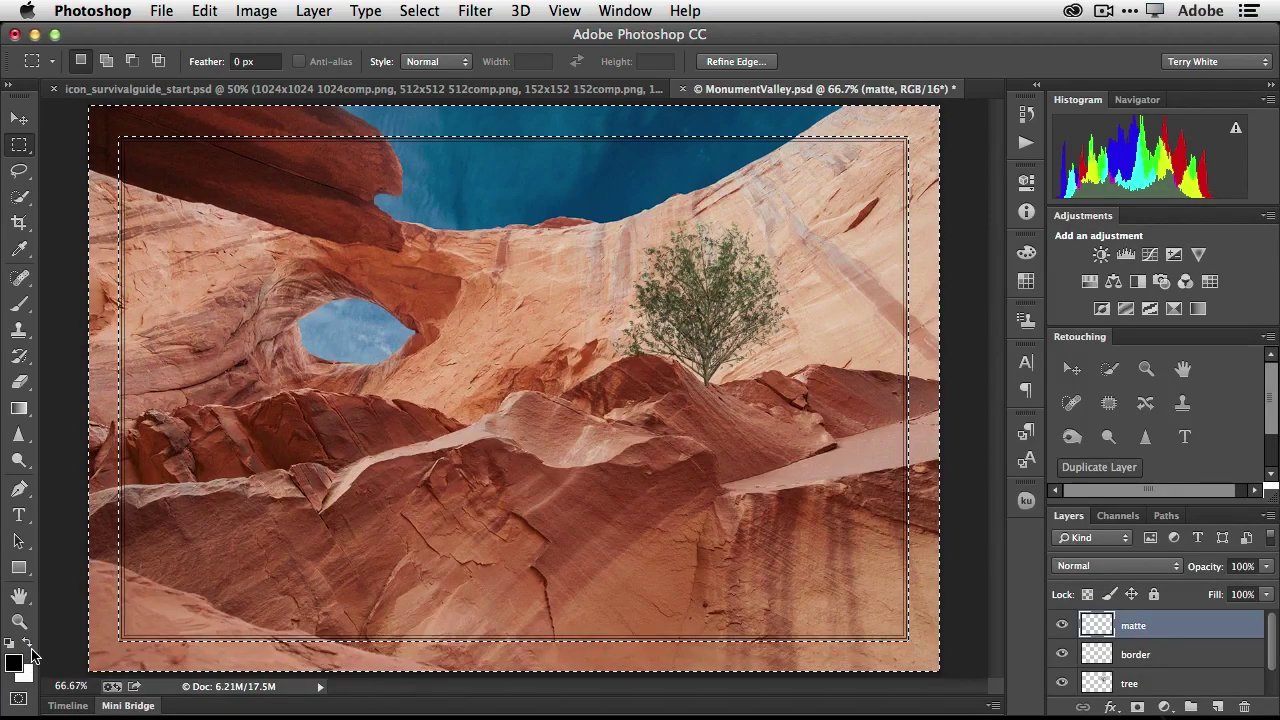
key("alt+BackSpace")
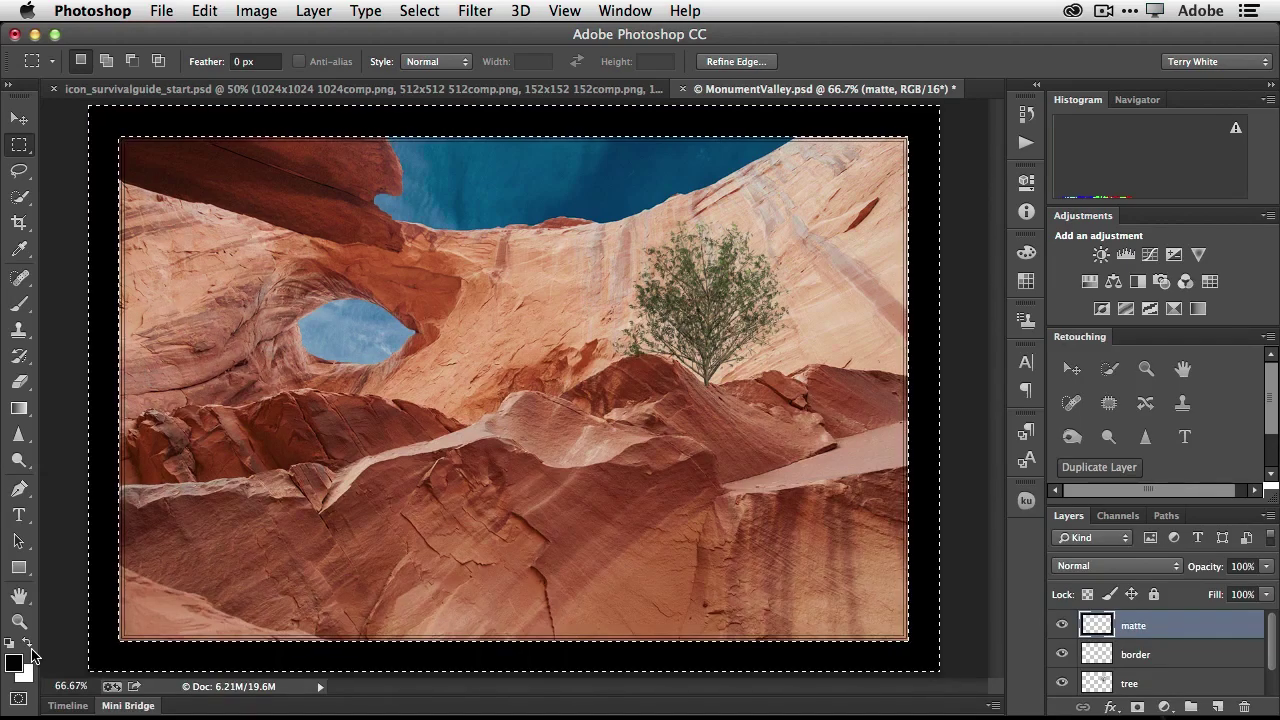
key("ctrl+z")
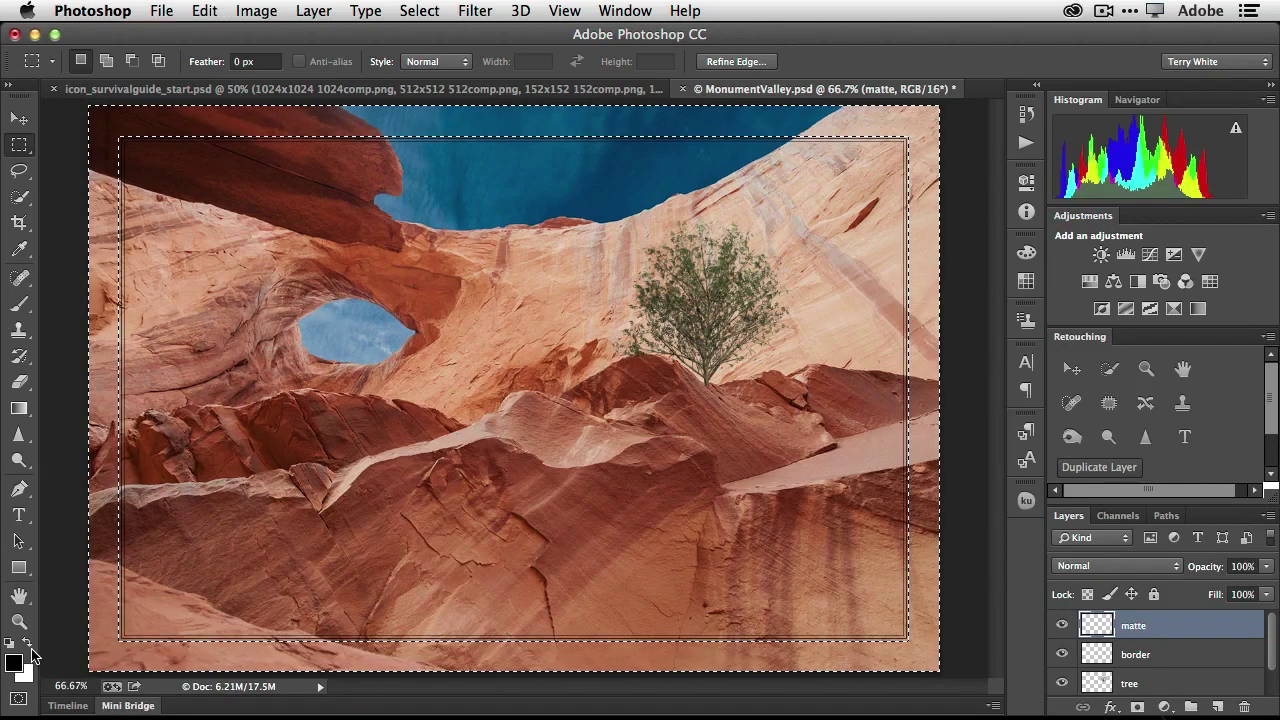
left_click(28, 645)
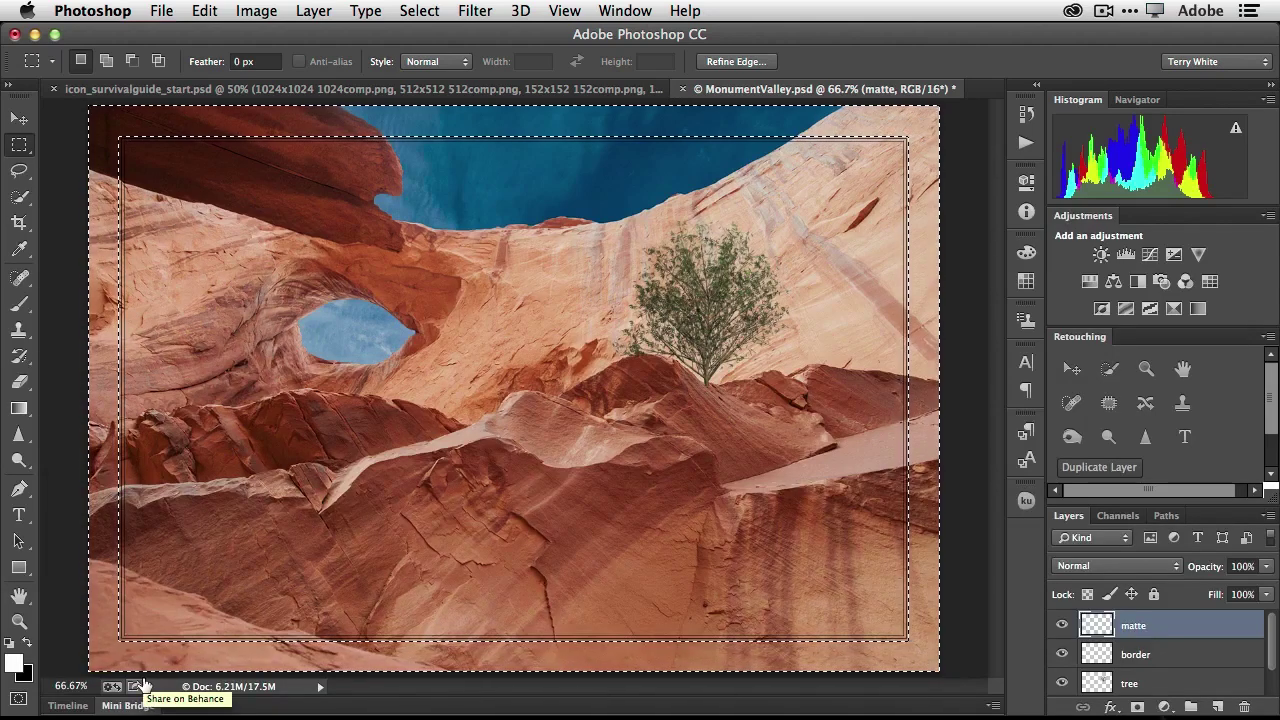
key("alt+BackSpace")
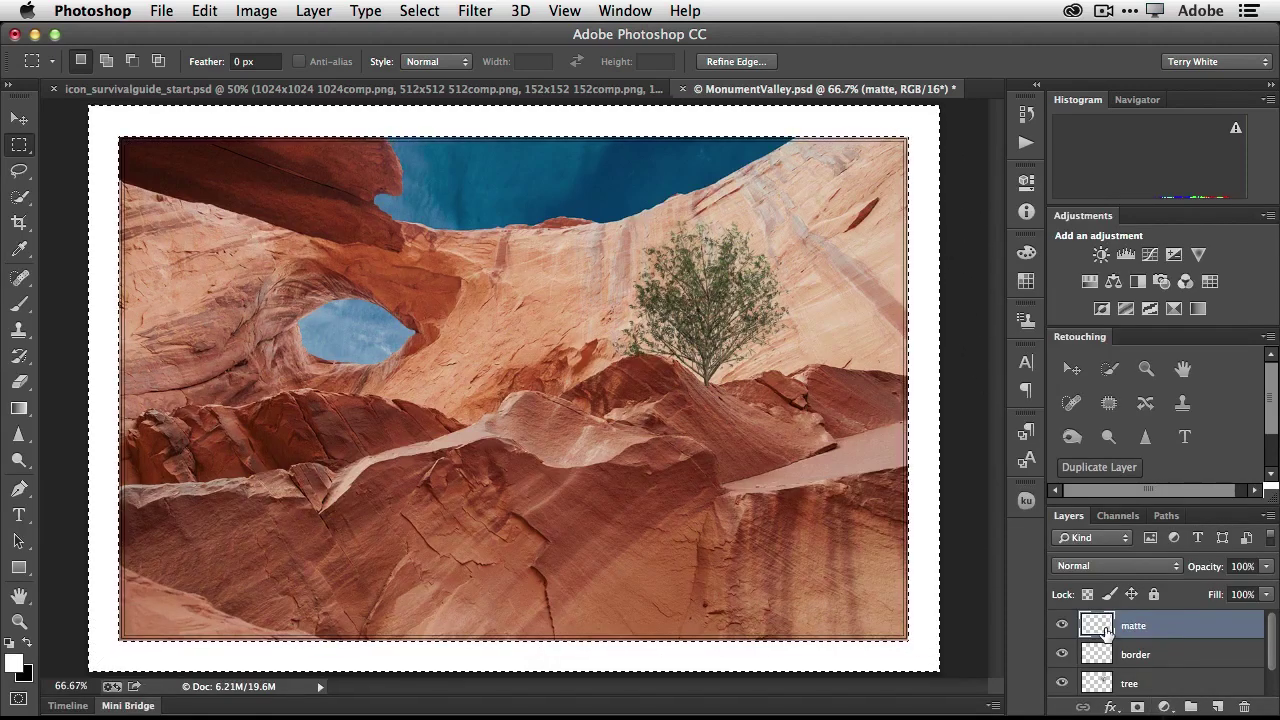
Step: Deselect and lower the matte layer's opacity to about 51% so the canyon shows through
key("ctrl+d")
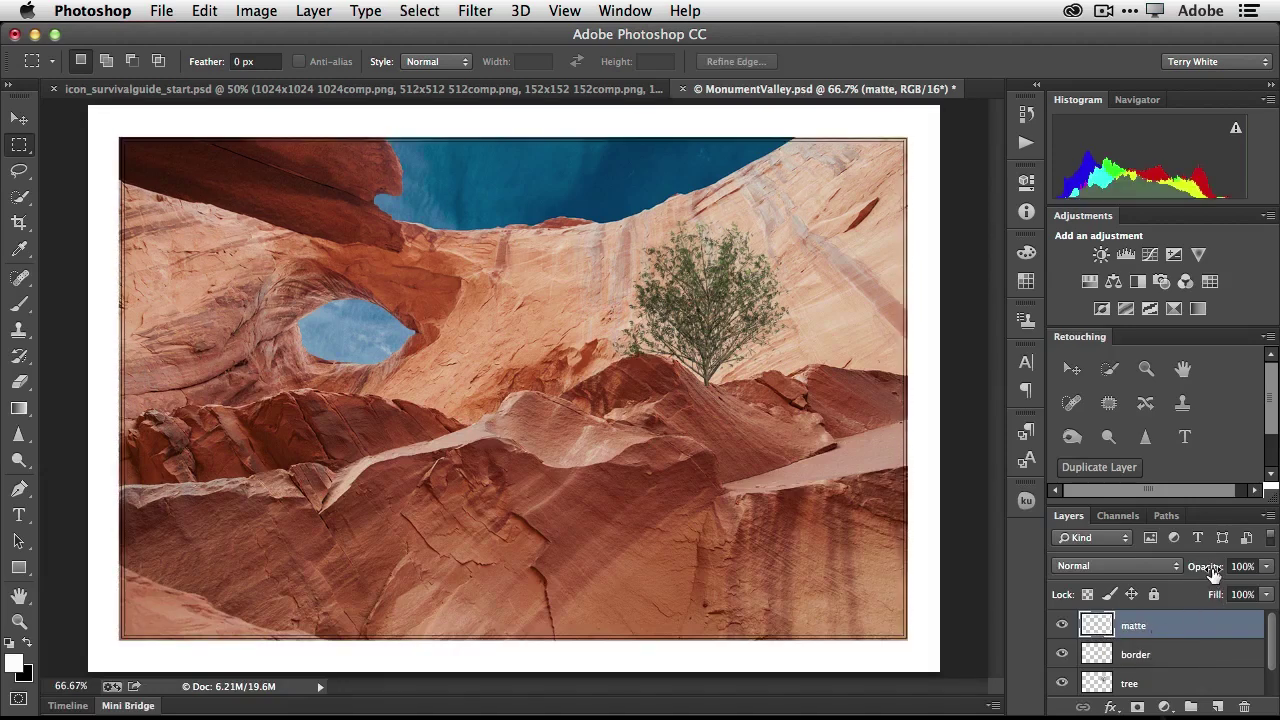
mouse_move(1213, 573)
left_mouse_down()
mouse_move(1186, 577)
mouse_move(1203, 572)
left_mouse_up()
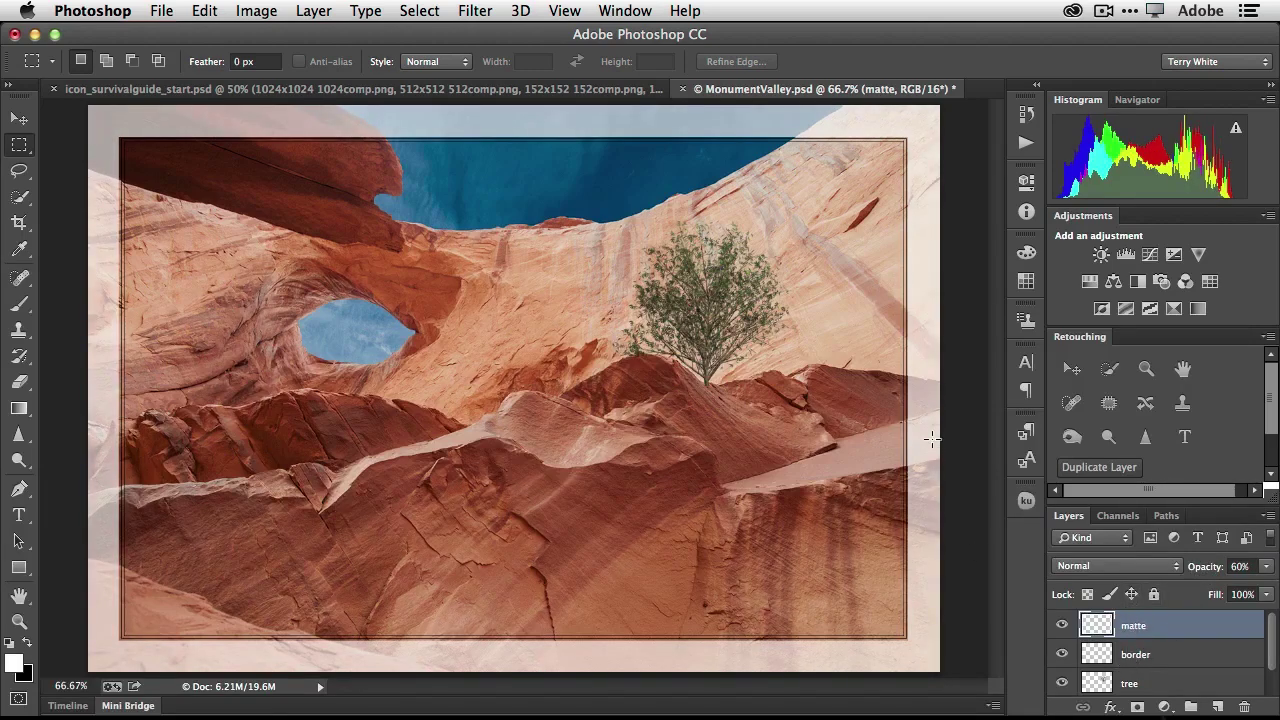
left_click_drag(1204, 560, 1194, 568)
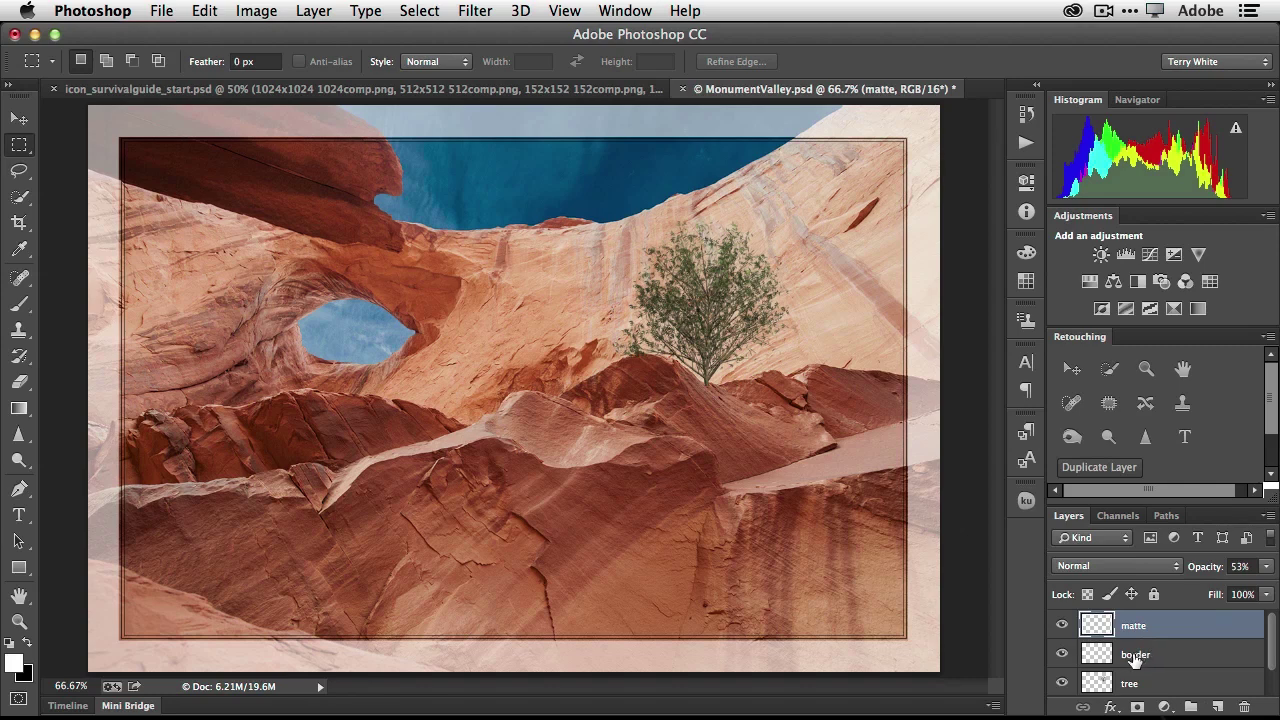
scroll(1150, 628, "down", 1)
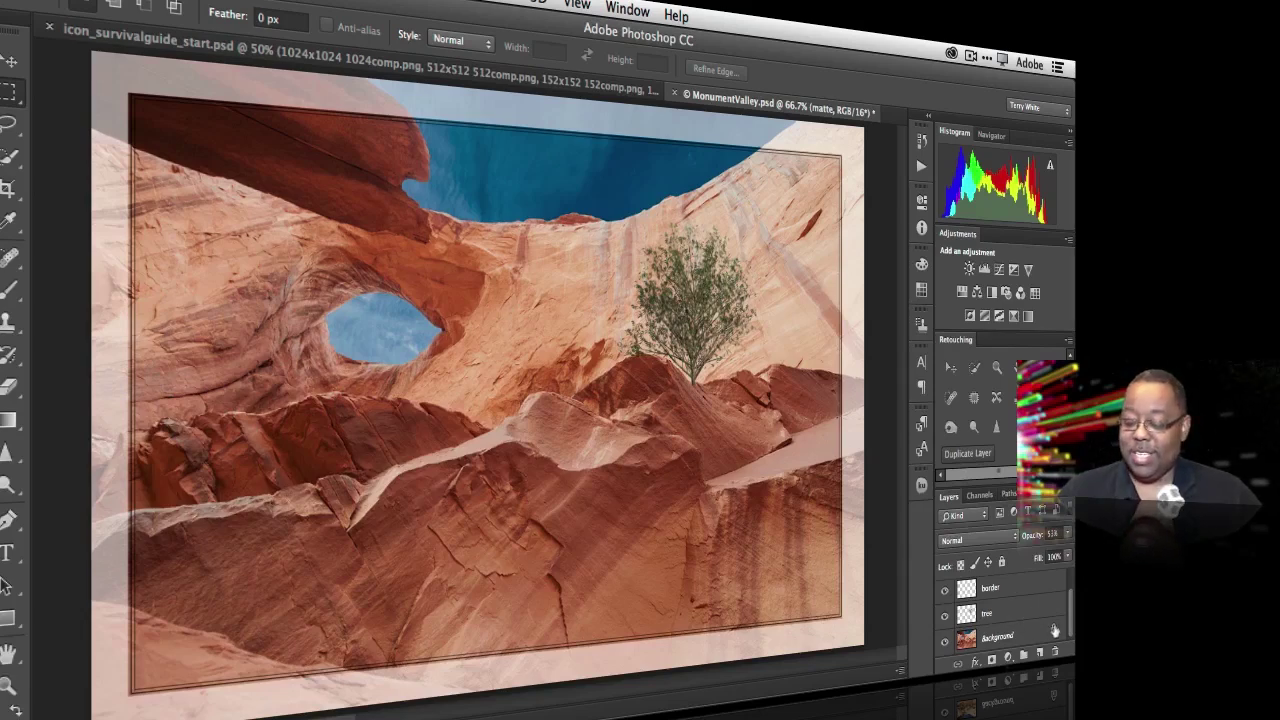
Step: Unlock the Background layer so it becomes the regular layer Layer 0
left_click(1053, 630)
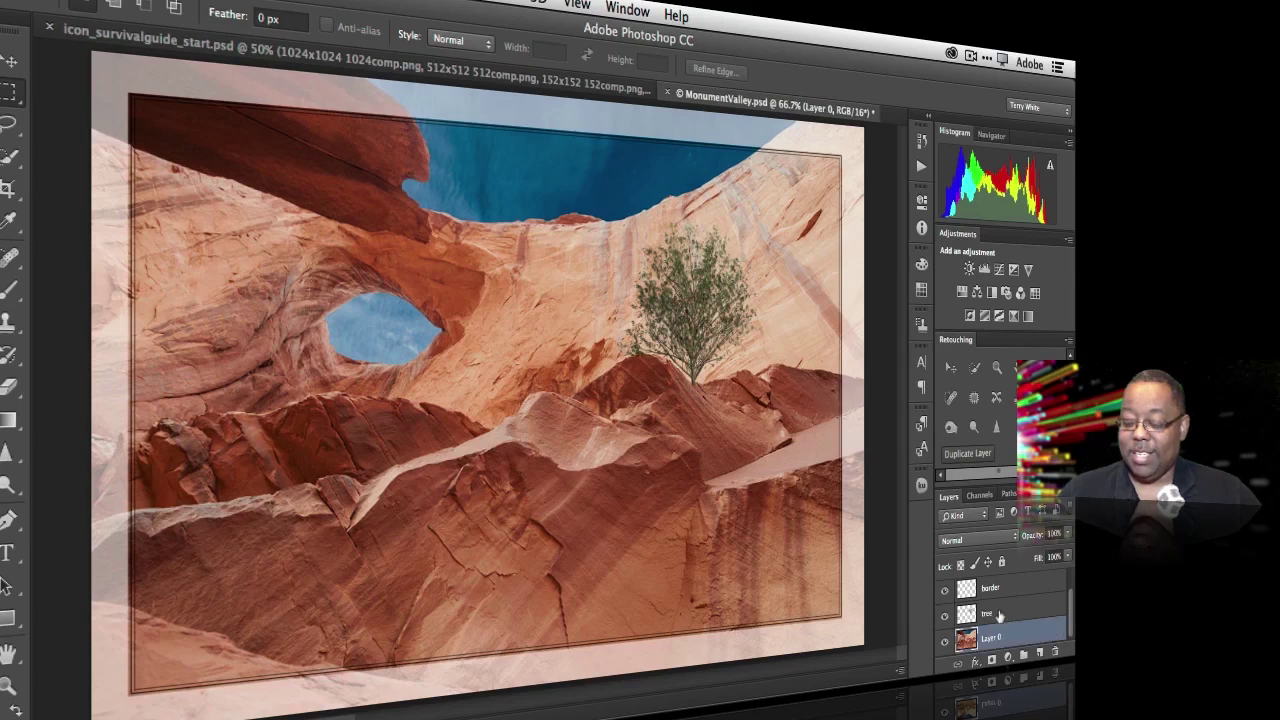